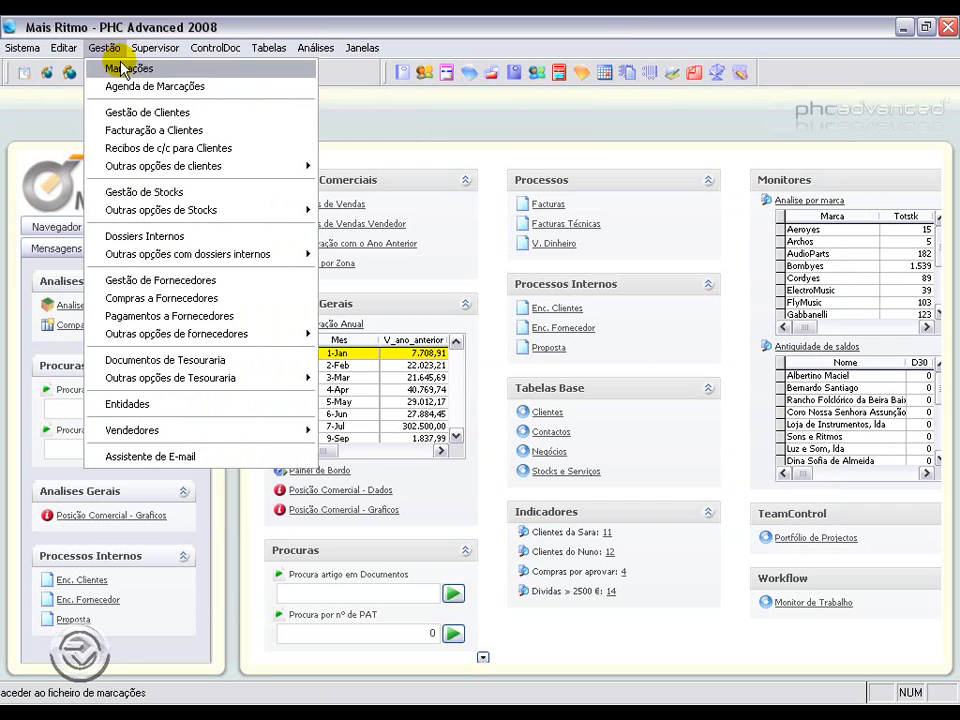
Step: Open the client record for A Casinha da Música and check its price table code 001
click(128, 113)
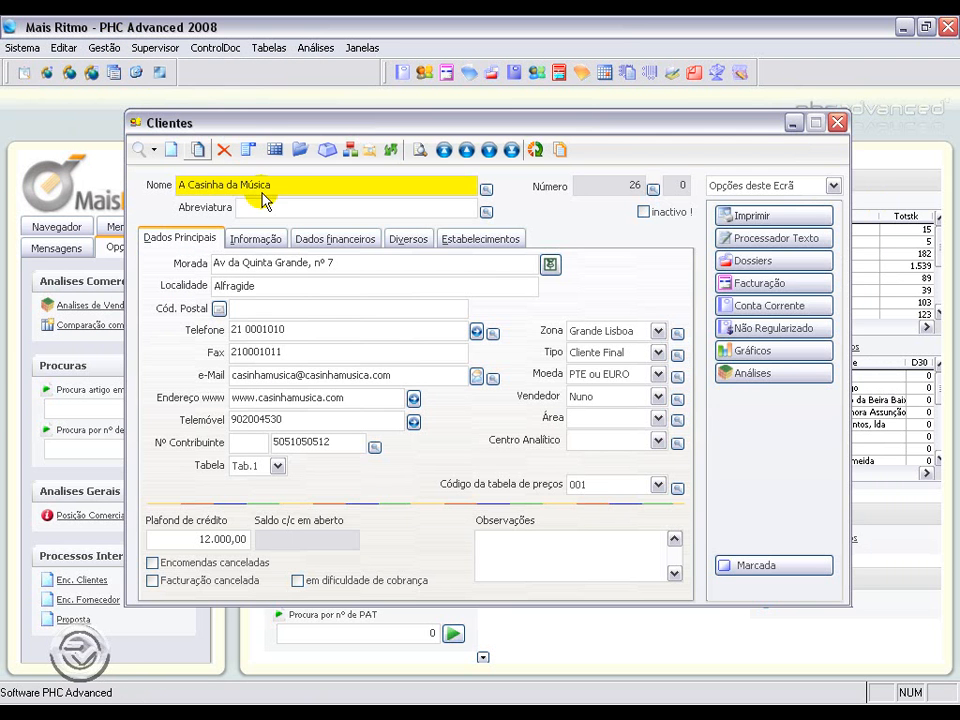
drag(289, 179, 167, 189)
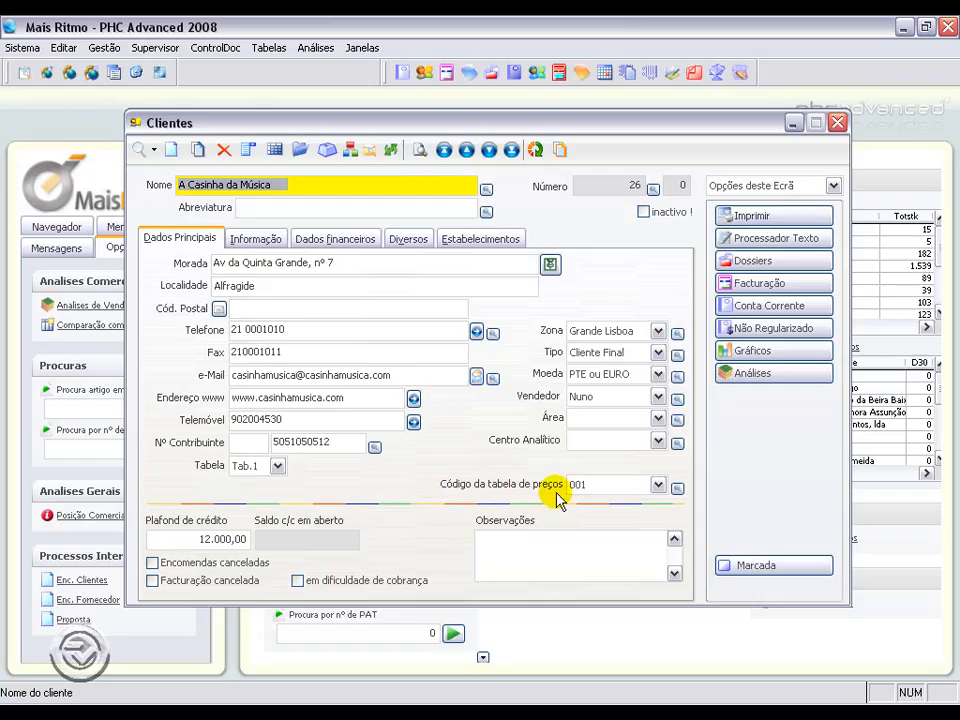
click(621, 488)
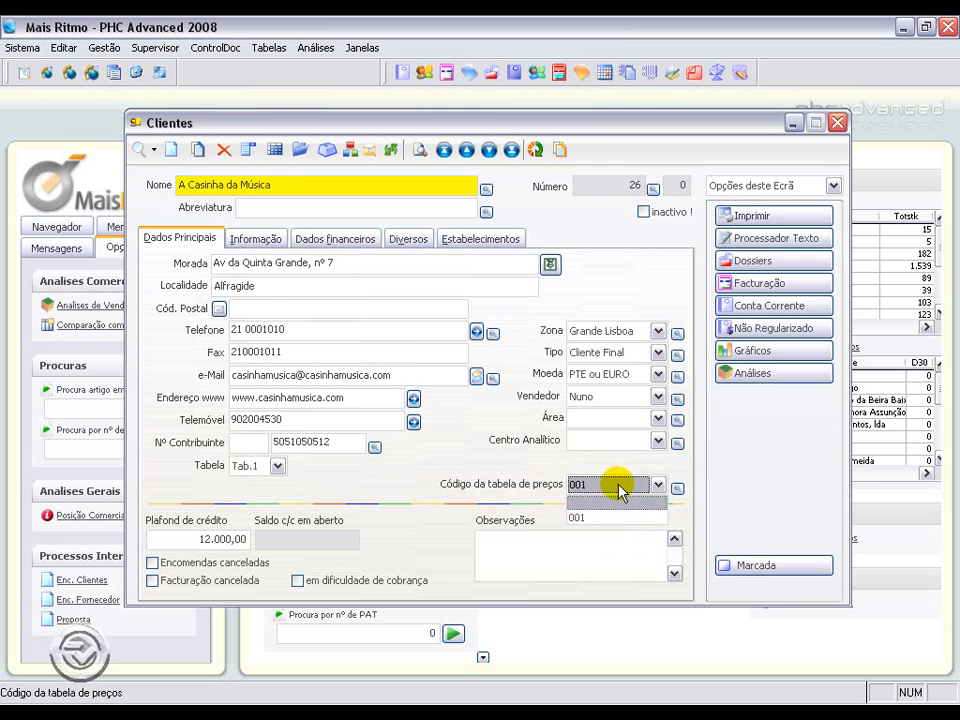
click(612, 518)
click(791, 122)
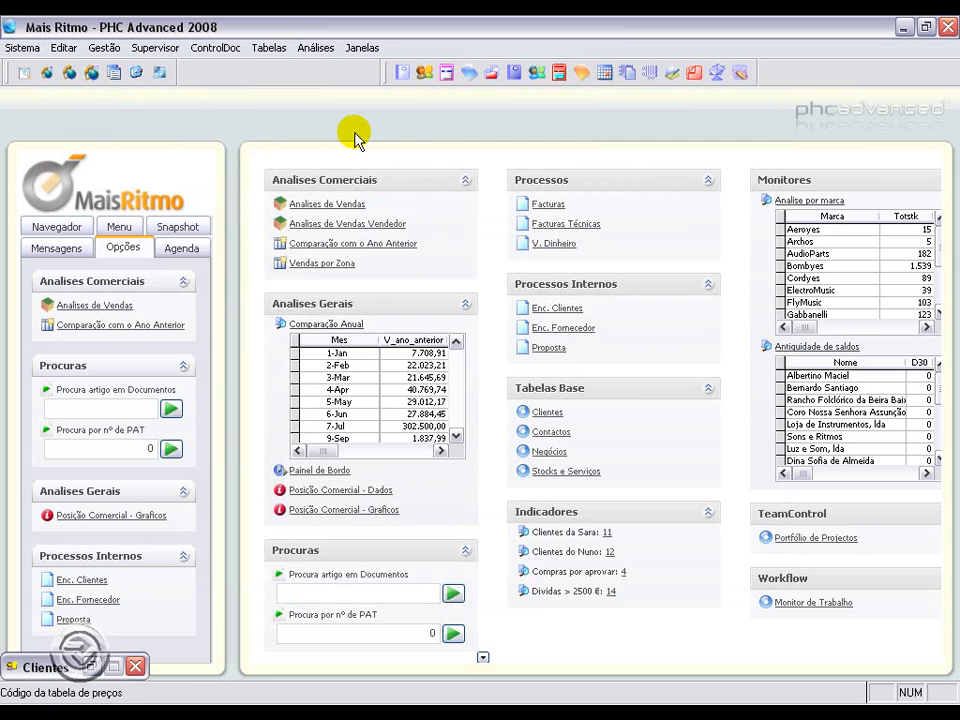
Step: Open the stock record V001 Viola toeira and review its designation and five sale prices
click(122, 48)
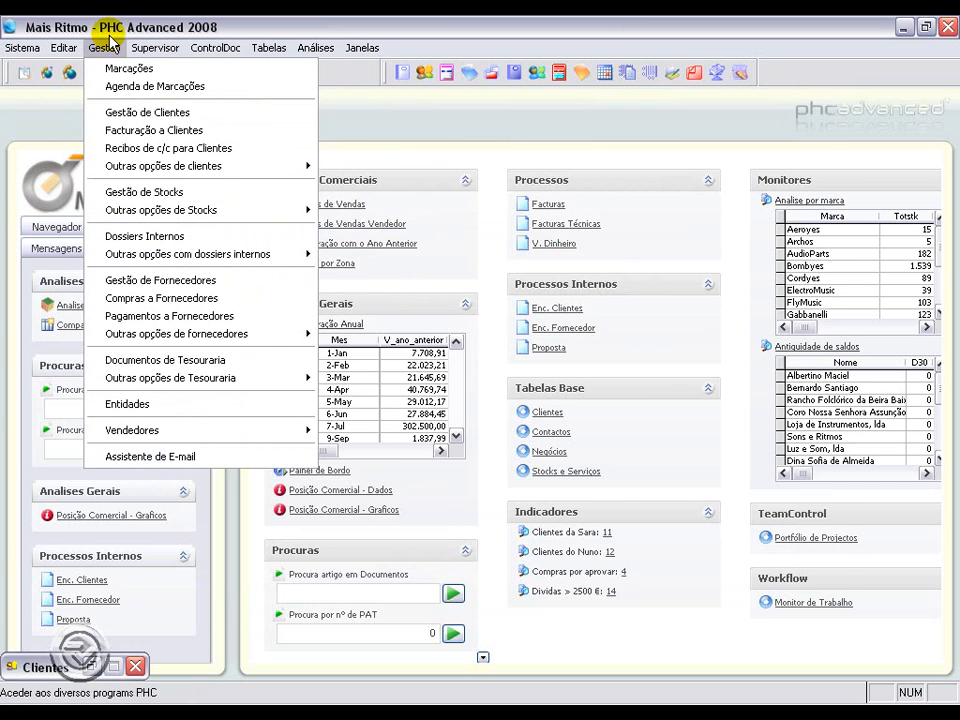
click(150, 195)
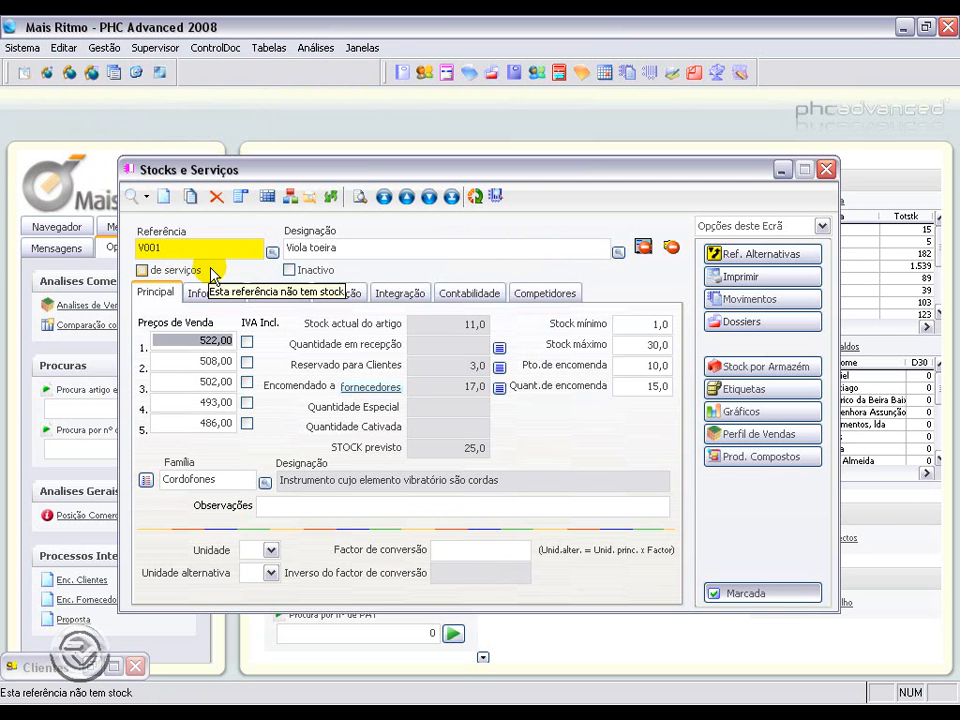
click(140, 247)
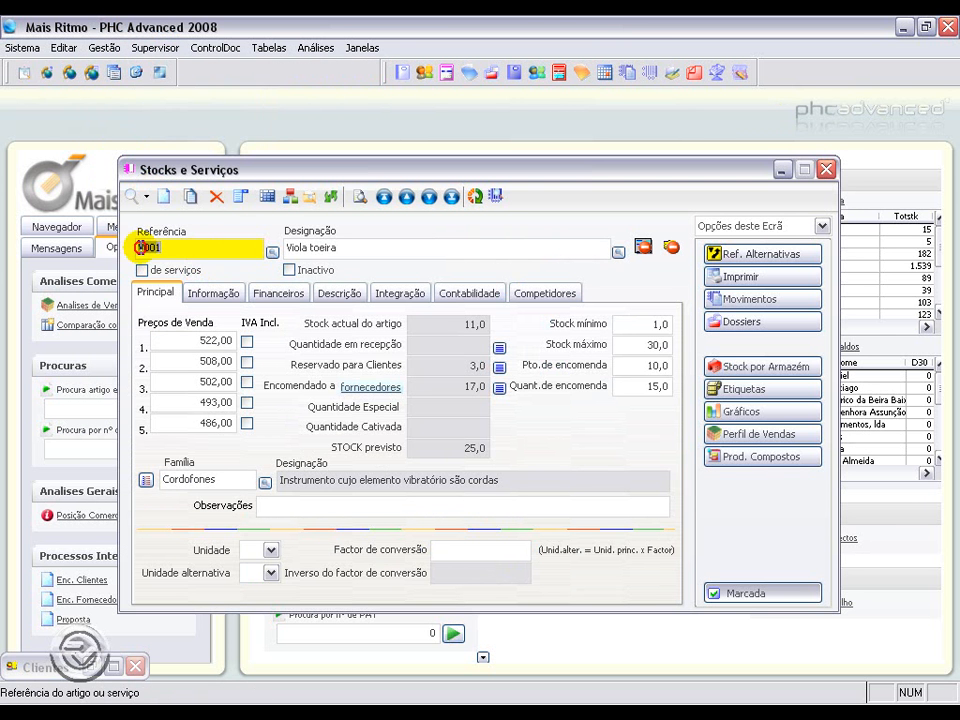
click(357, 246)
click(205, 340)
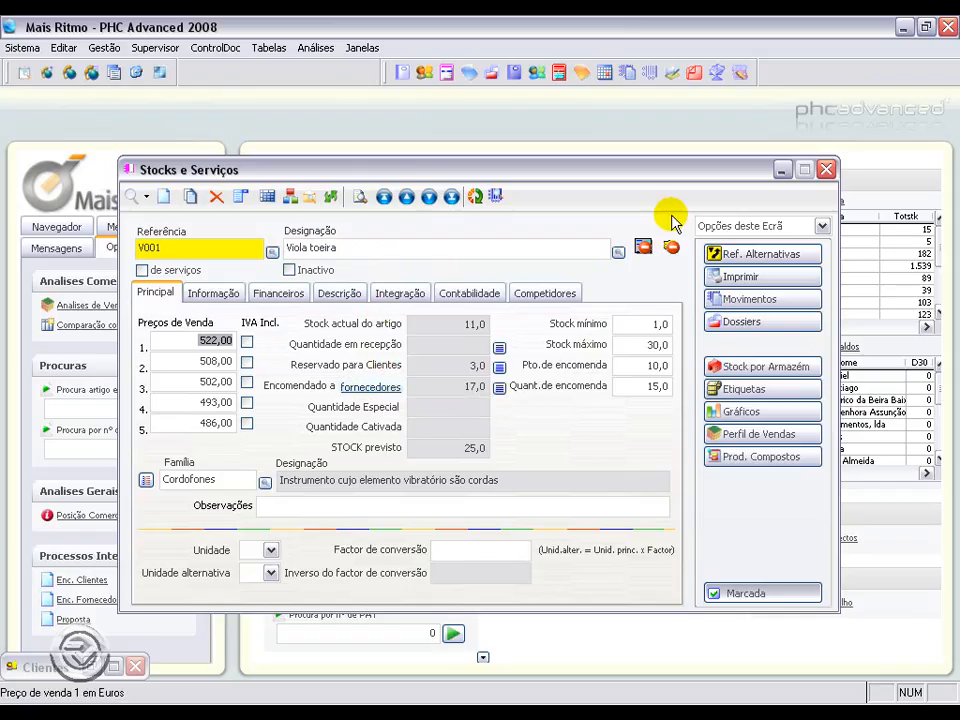
click(783, 172)
Step: Open the price tables and review table 001's description, validity dates and fixed price line for V001
click(103, 48)
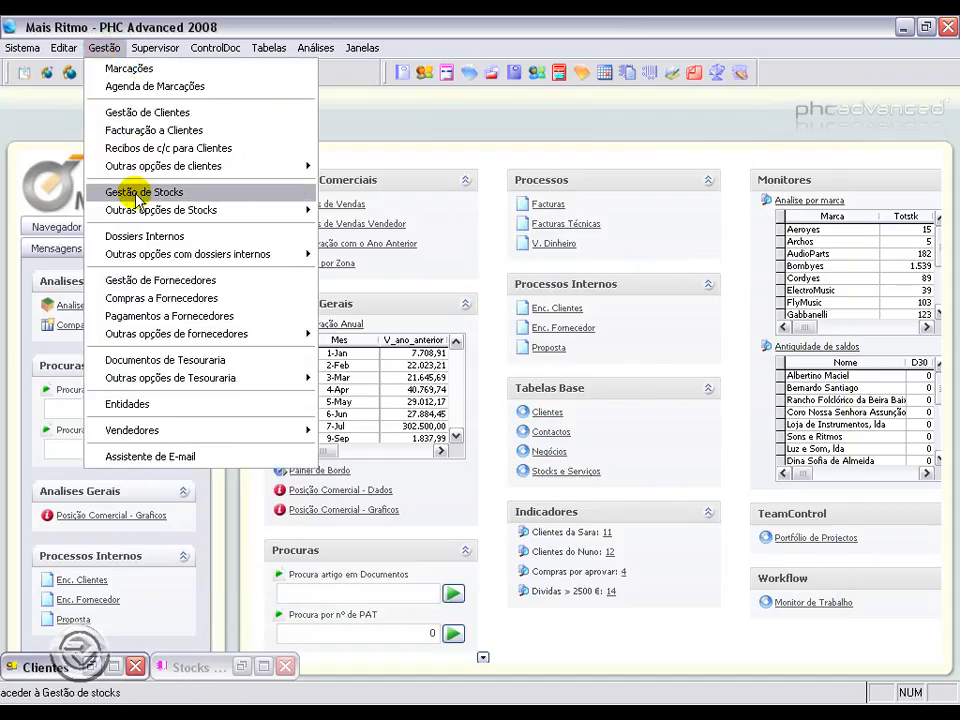
mouse_move(207, 213)
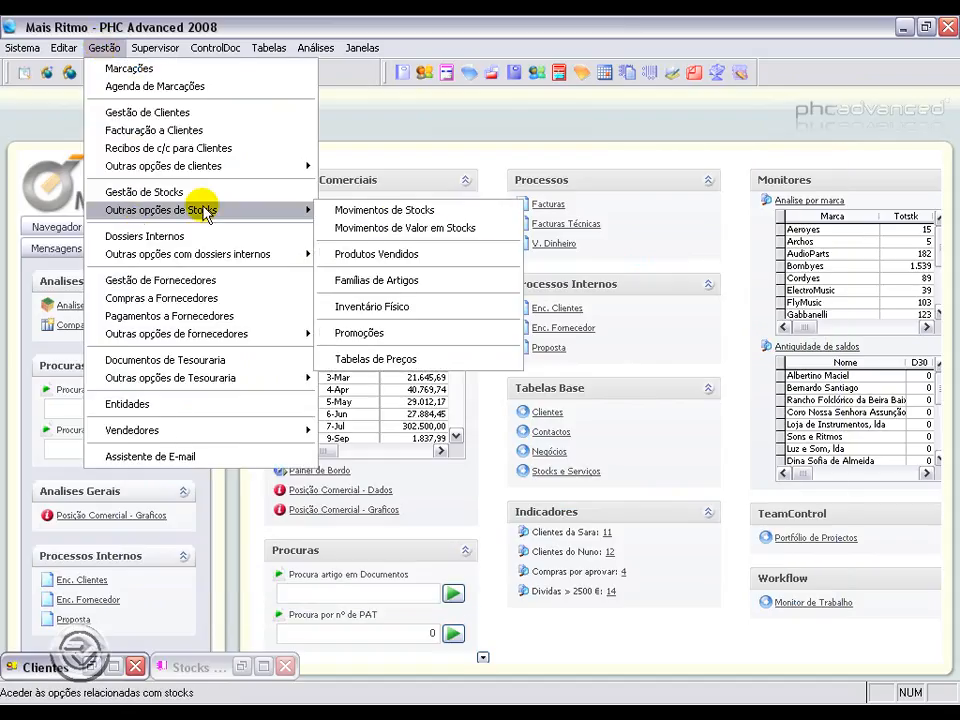
click(408, 359)
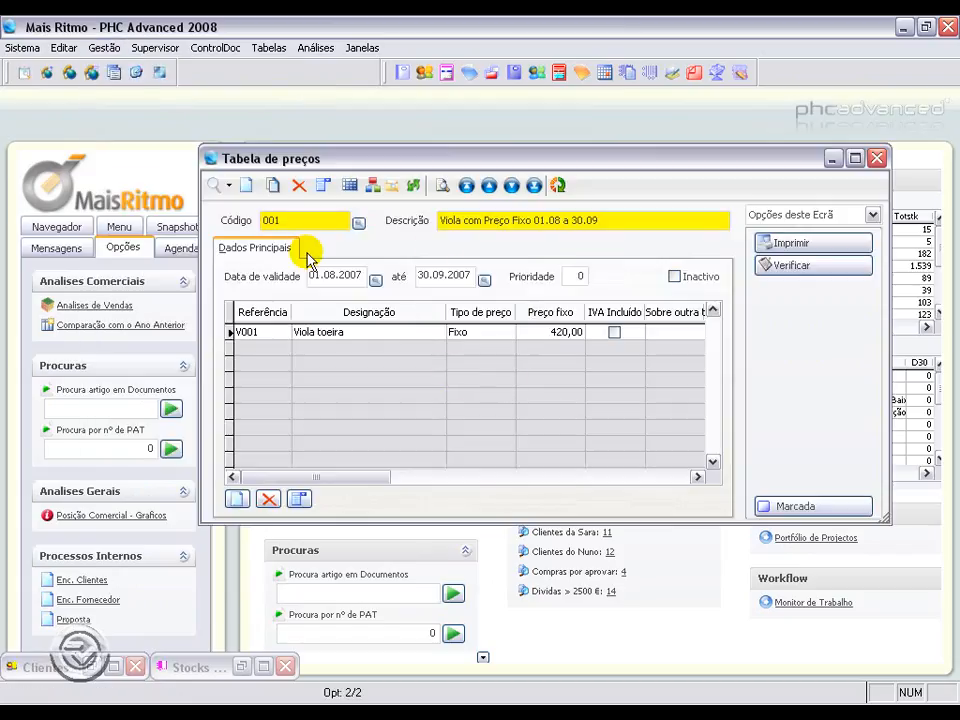
click(444, 220)
drag(444, 220, 602, 219)
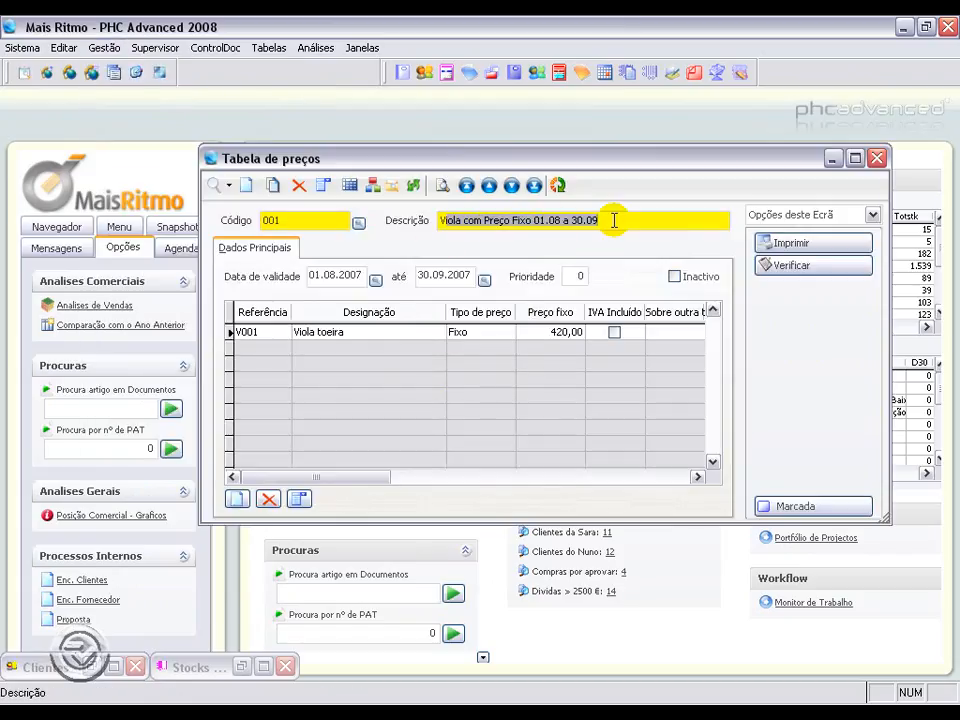
drag(345, 276, 311, 274)
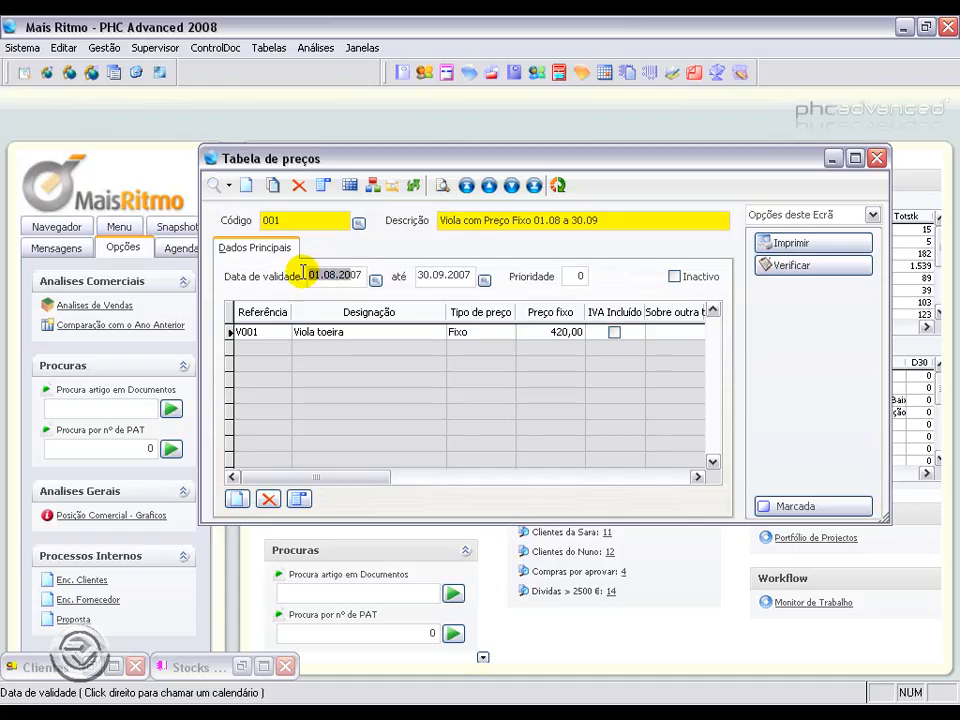
drag(470, 278, 392, 272)
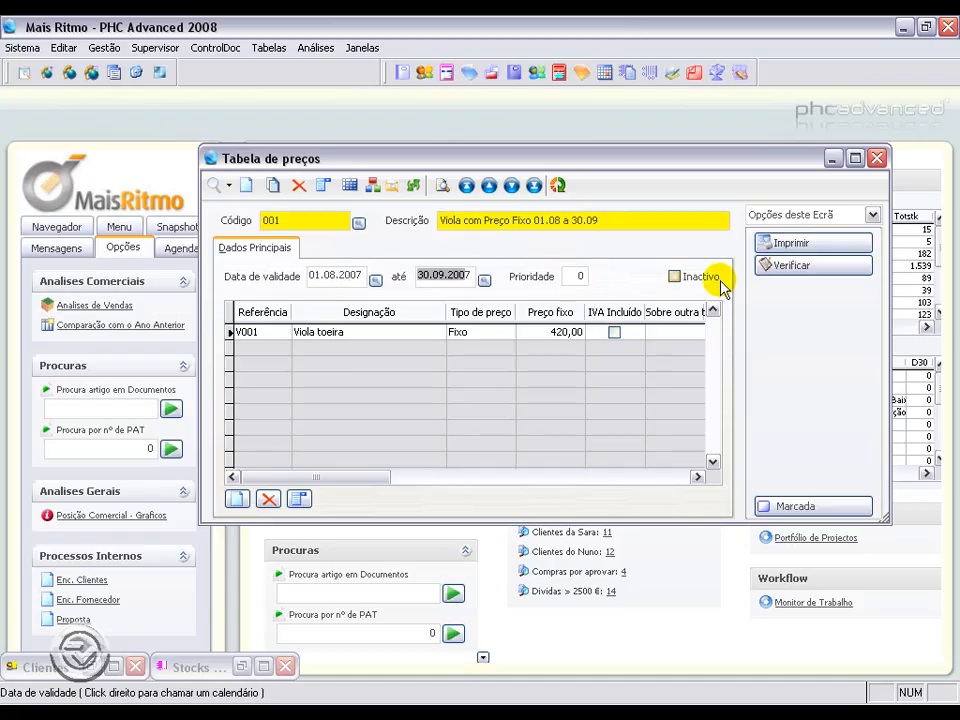
click(268, 220)
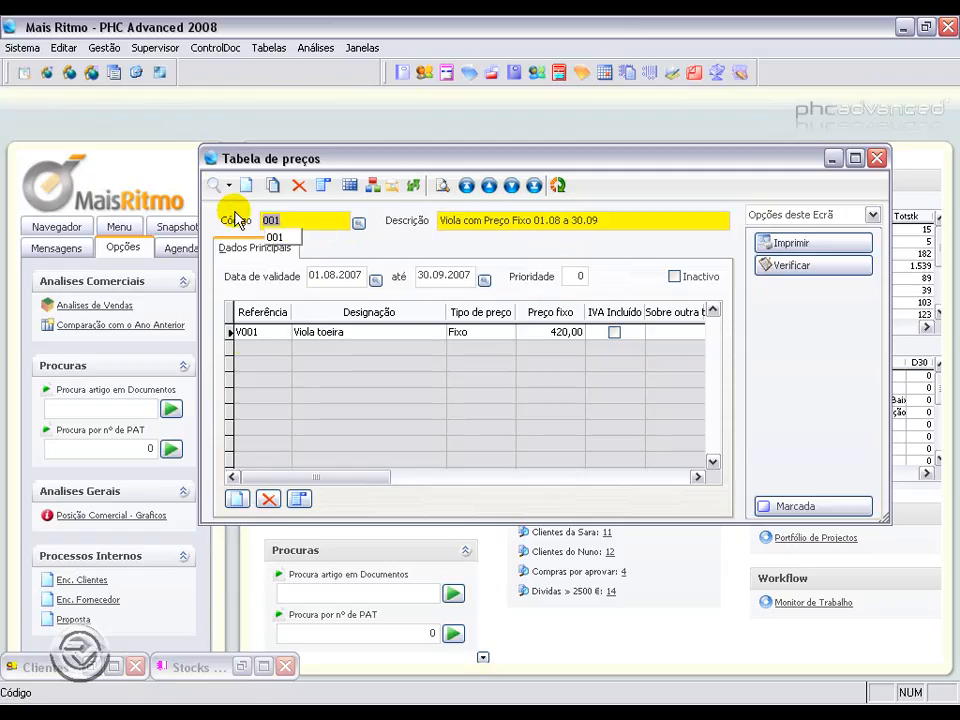
click(262, 333)
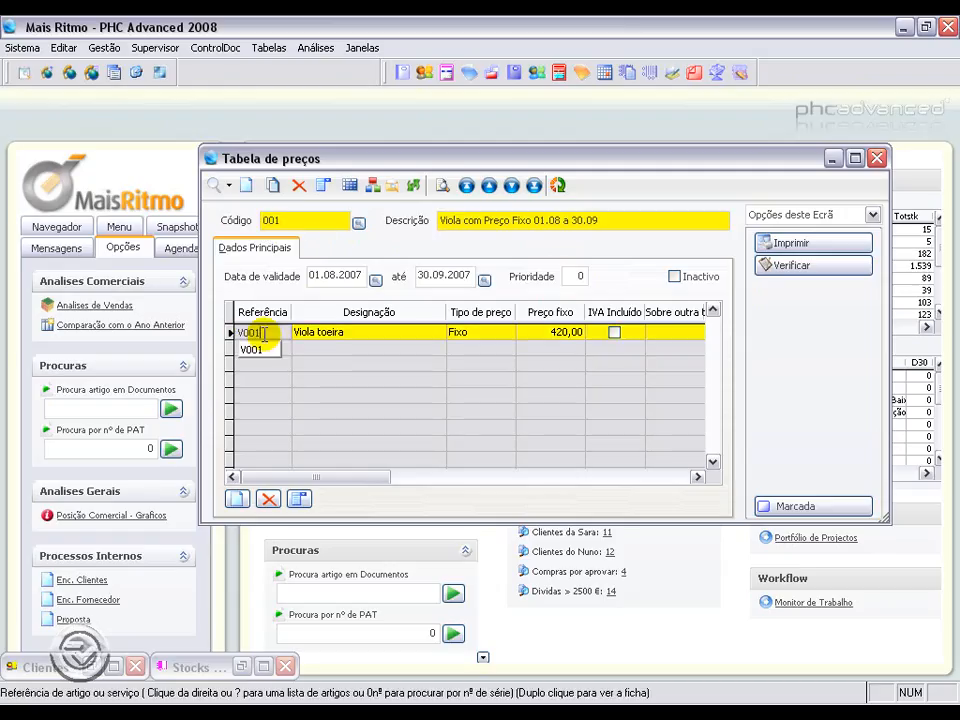
click(497, 334)
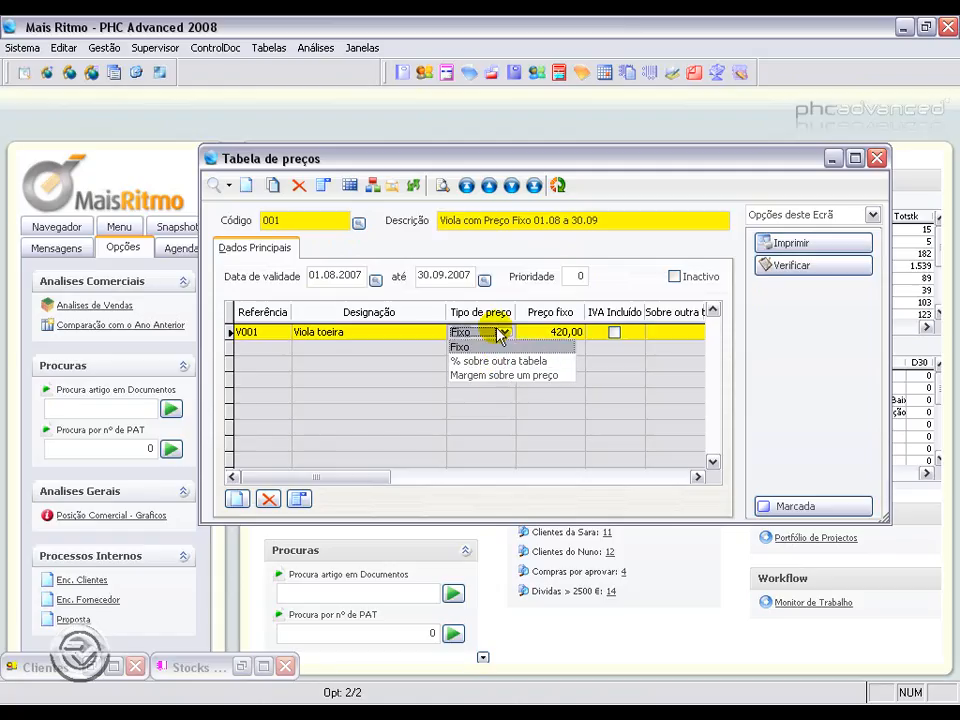
click(502, 333)
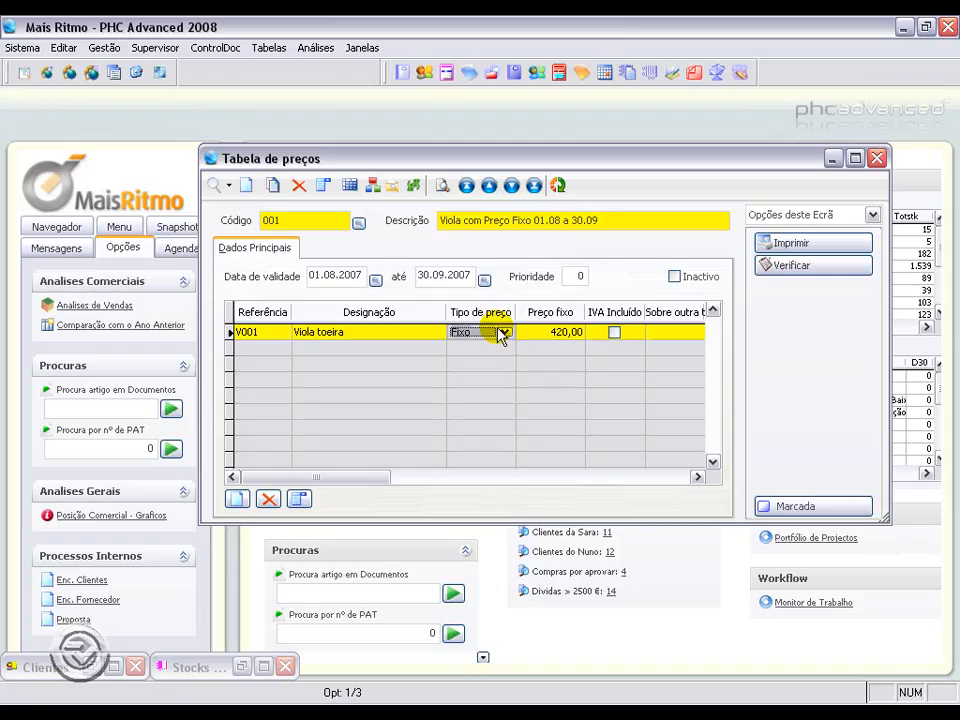
click(542, 332)
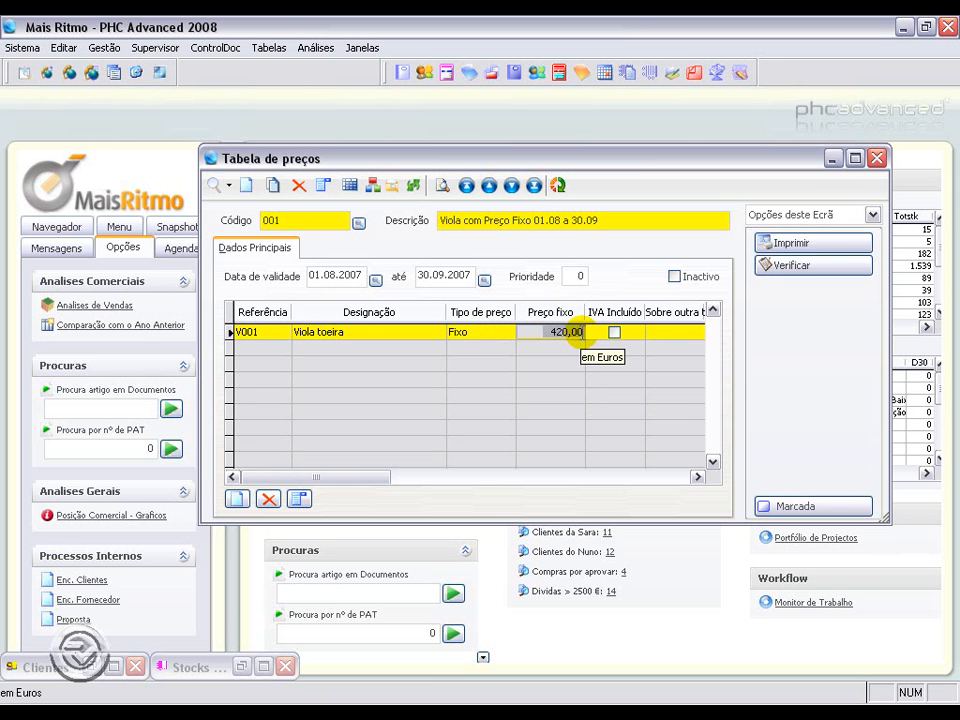
Step: Bring back the stock record and check the article's first sale price
click(243, 666)
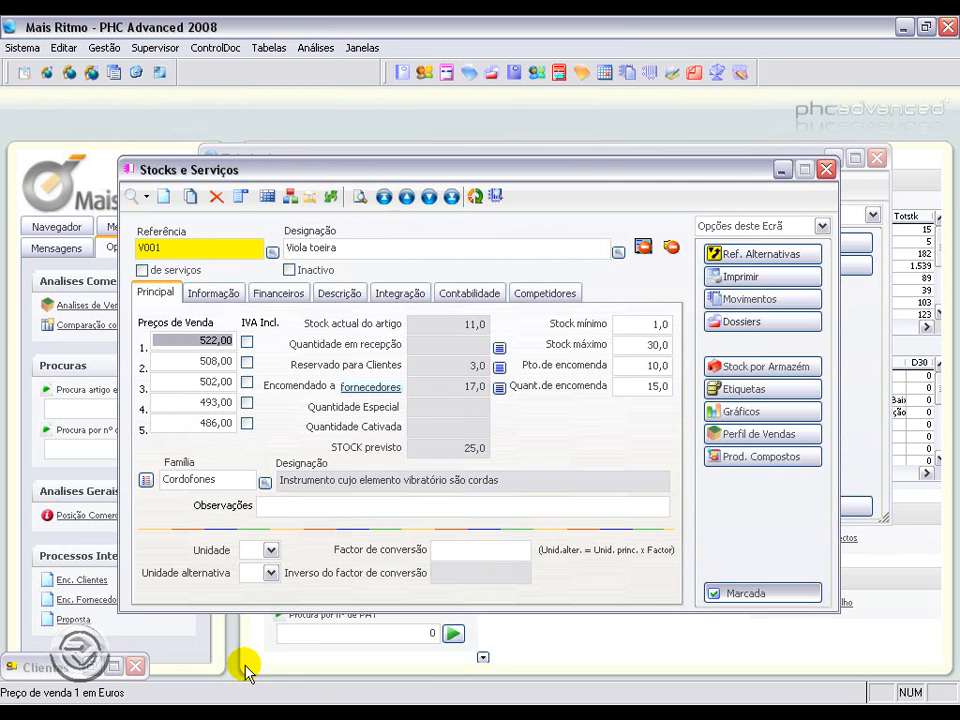
drag(181, 342, 232, 341)
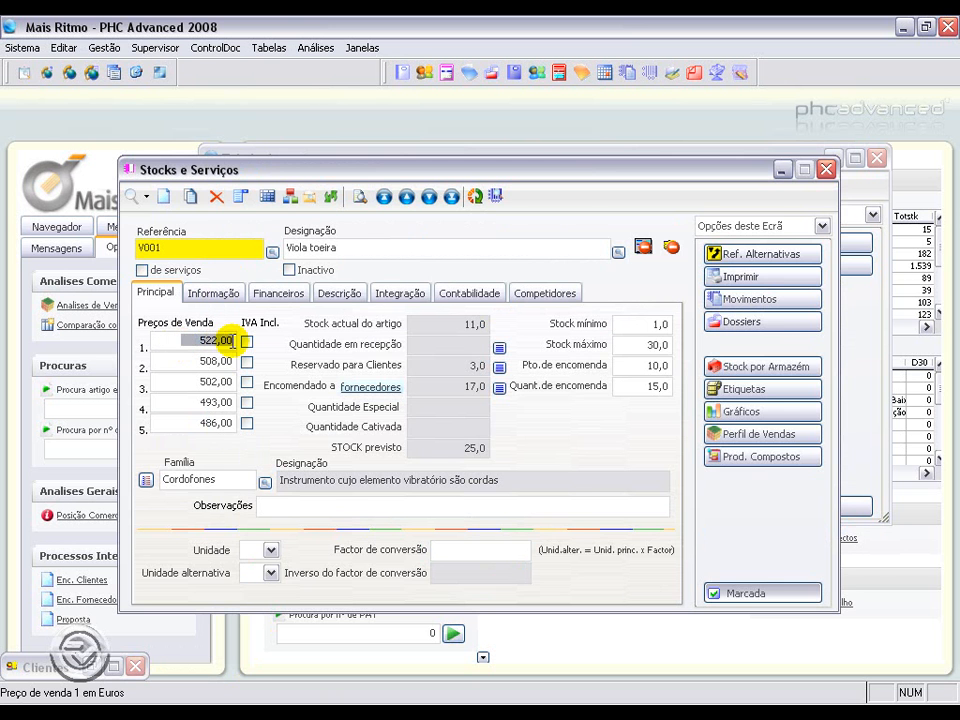
click(783, 169)
Step: Start a new client invoice and select client A Casinha da Música
click(106, 47)
click(150, 131)
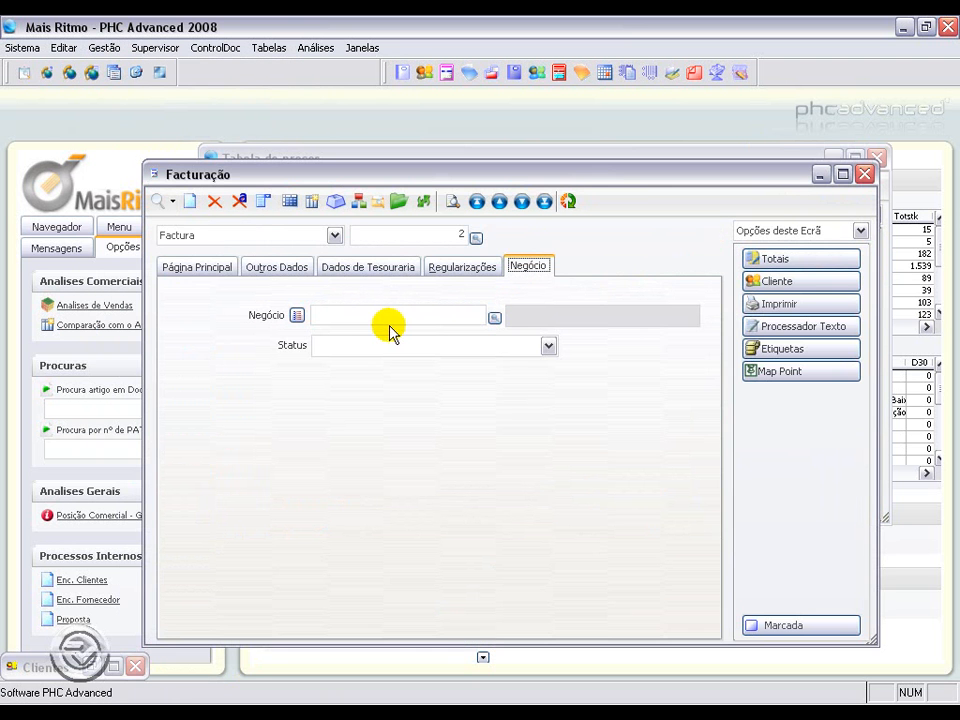
click(176, 273)
click(190, 201)
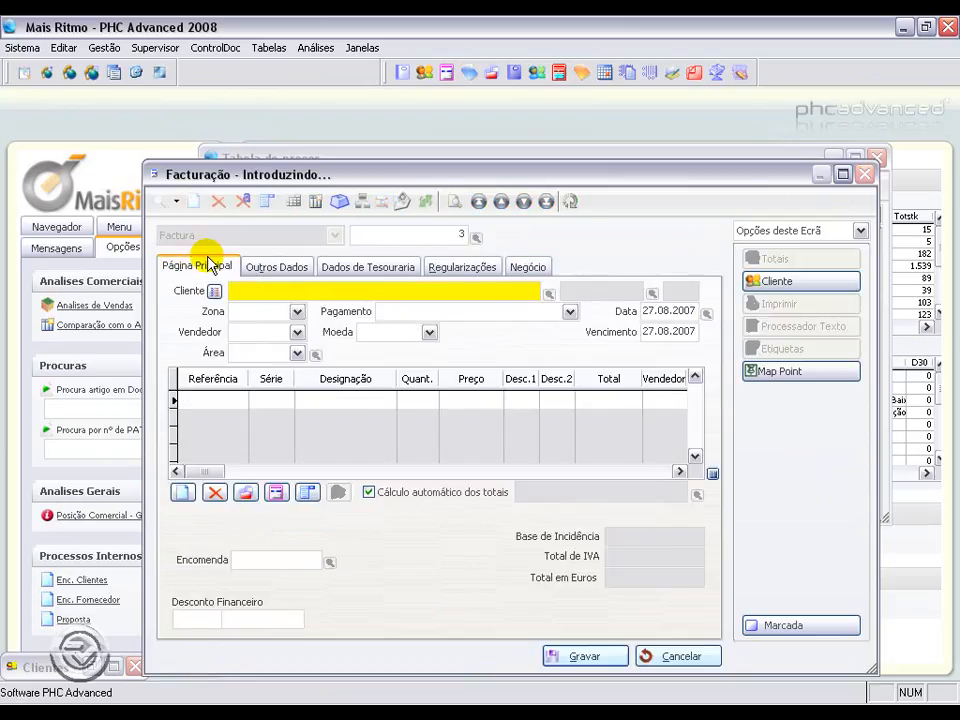
text(A Casinha da Música)
key(Tab)
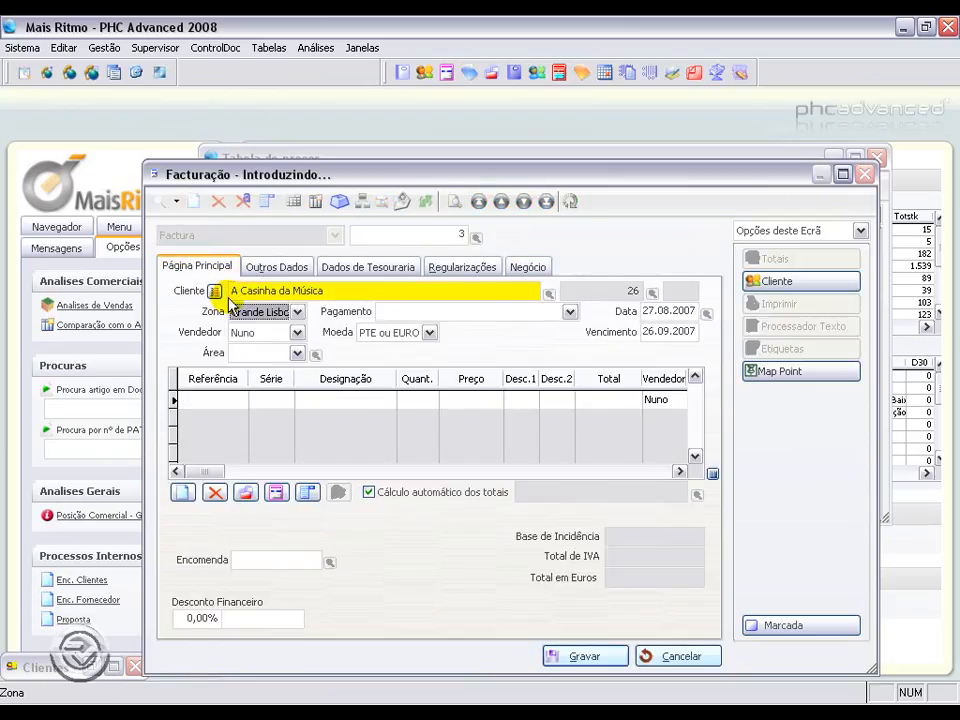
Step: Add article V001 as an invoice line and save the invoice
click(221, 398)
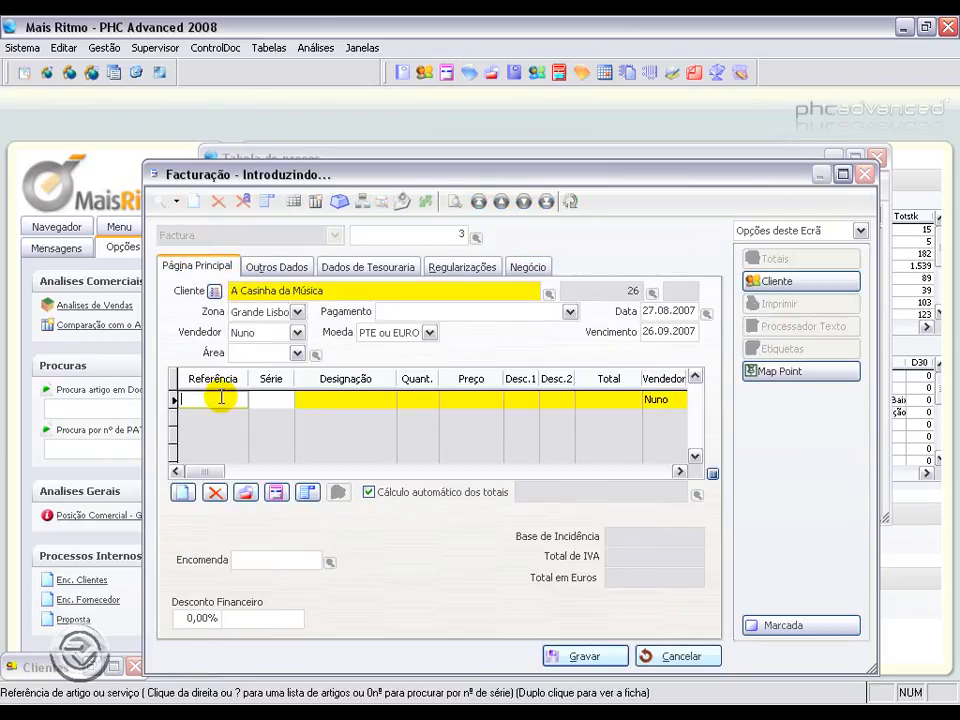
text(V001)
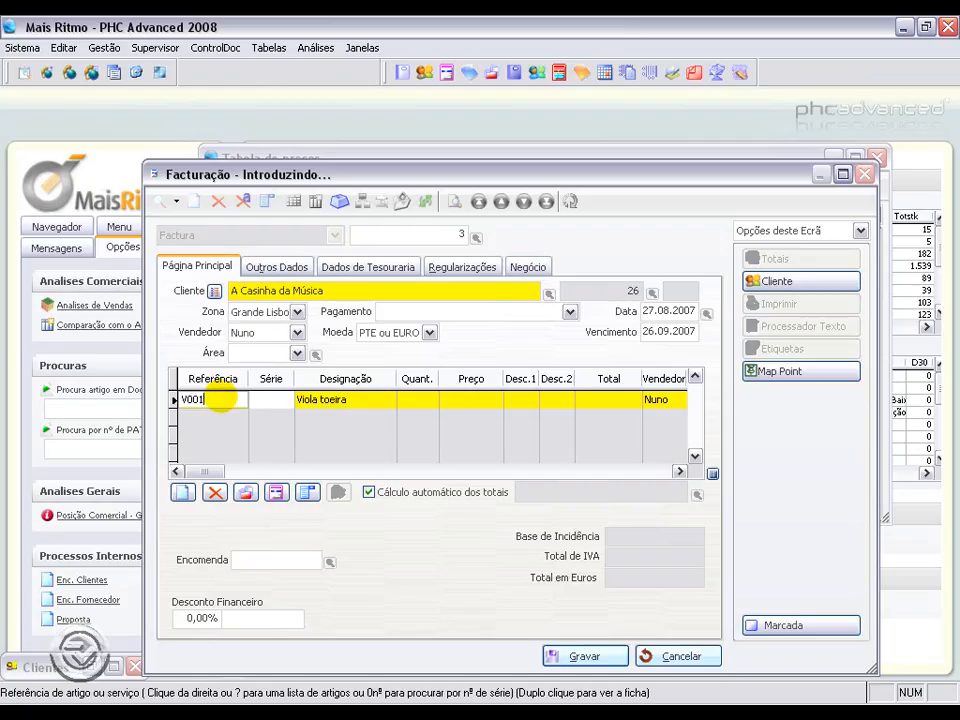
key(Tab)
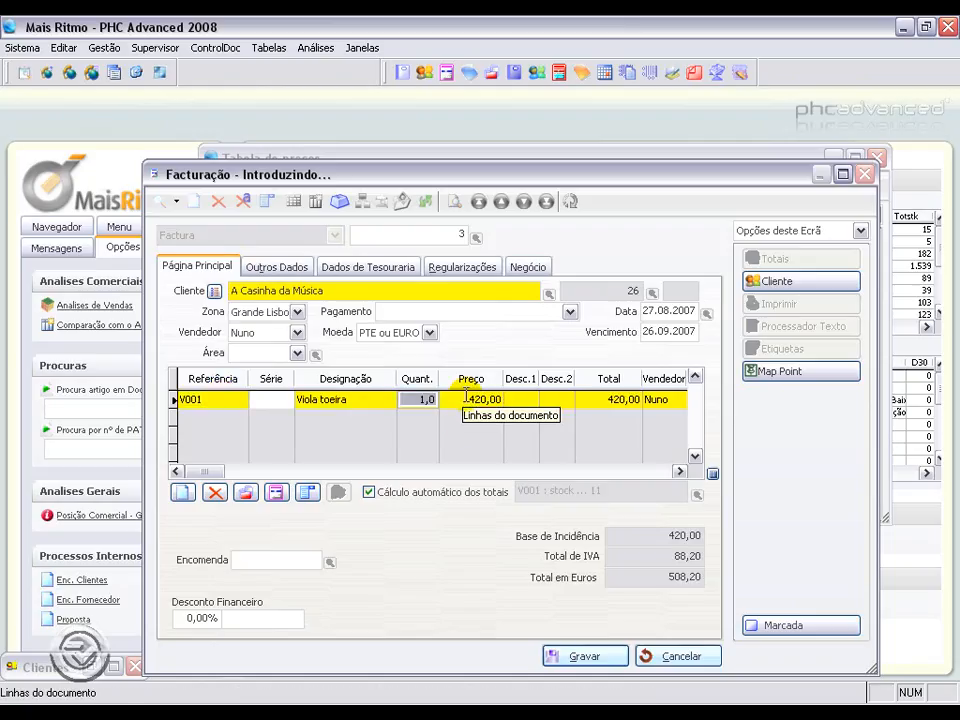
click(488, 398)
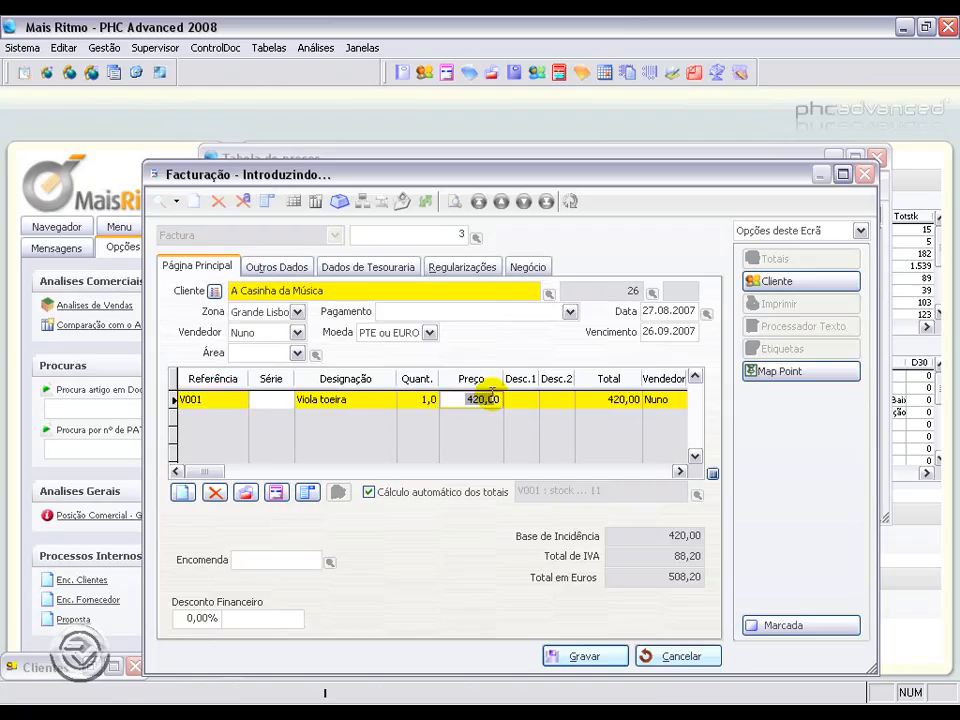
click(593, 657)
key(Escape)
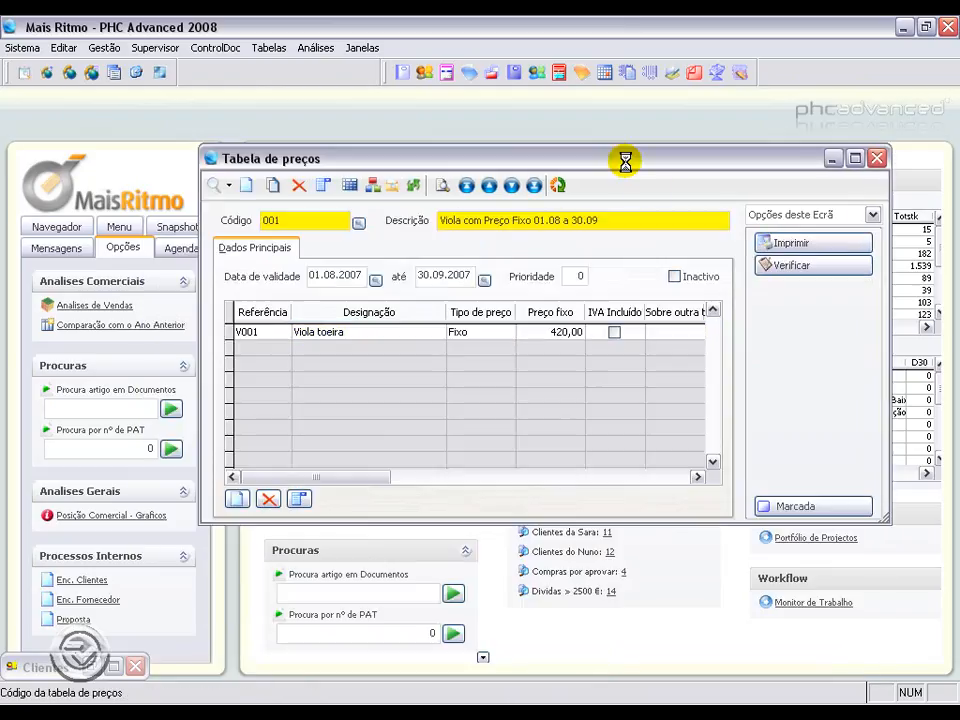
Step: Duplicate price table 001 and change its description to Viola com Preço Fixo 27.08 a 30.08
drag(625, 161, 617, 141)
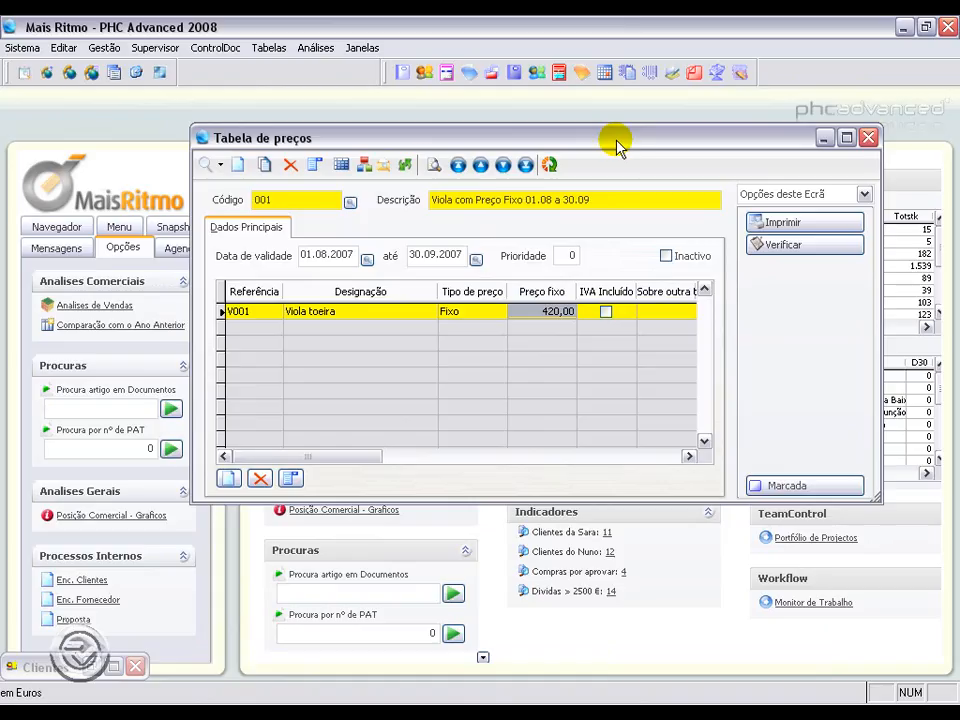
click(241, 200)
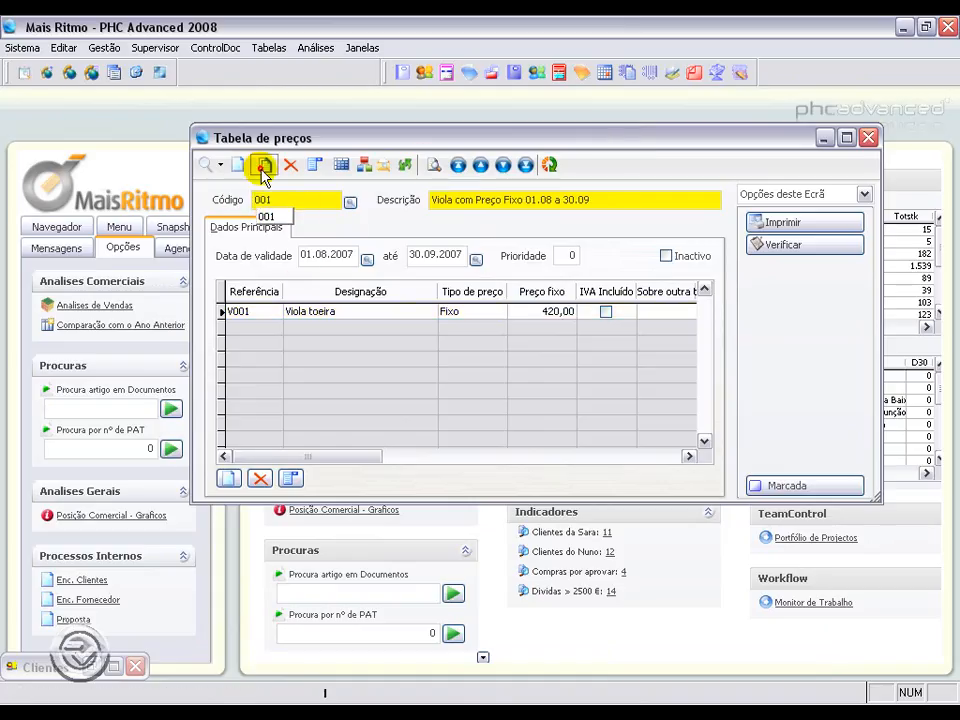
click(264, 166)
click(533, 198)
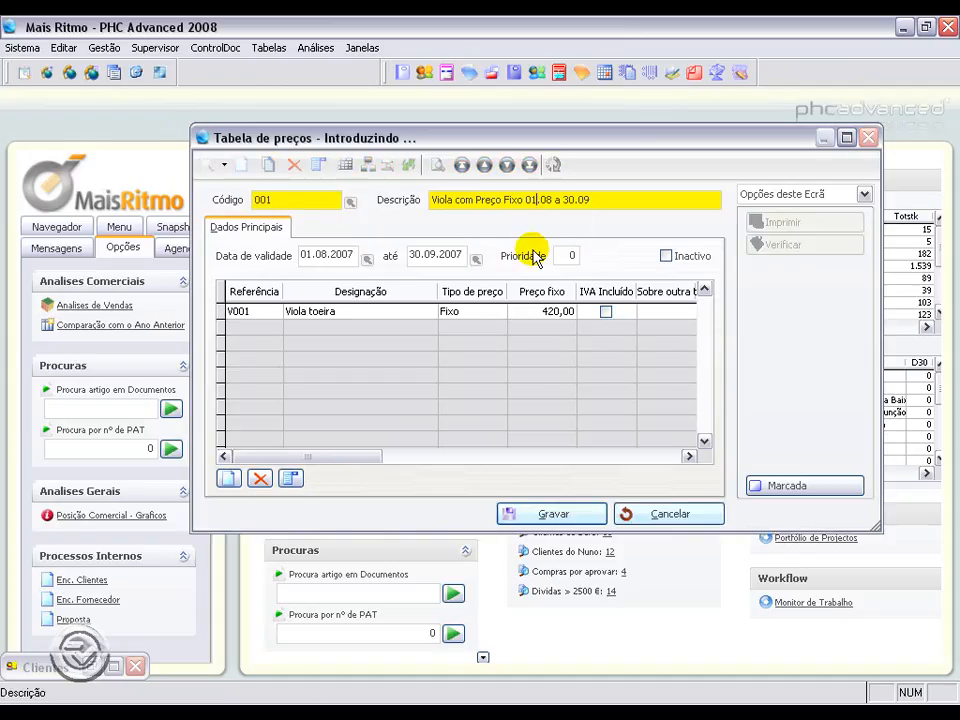
key(BackSpace)
key(BackSpace)
text(27)
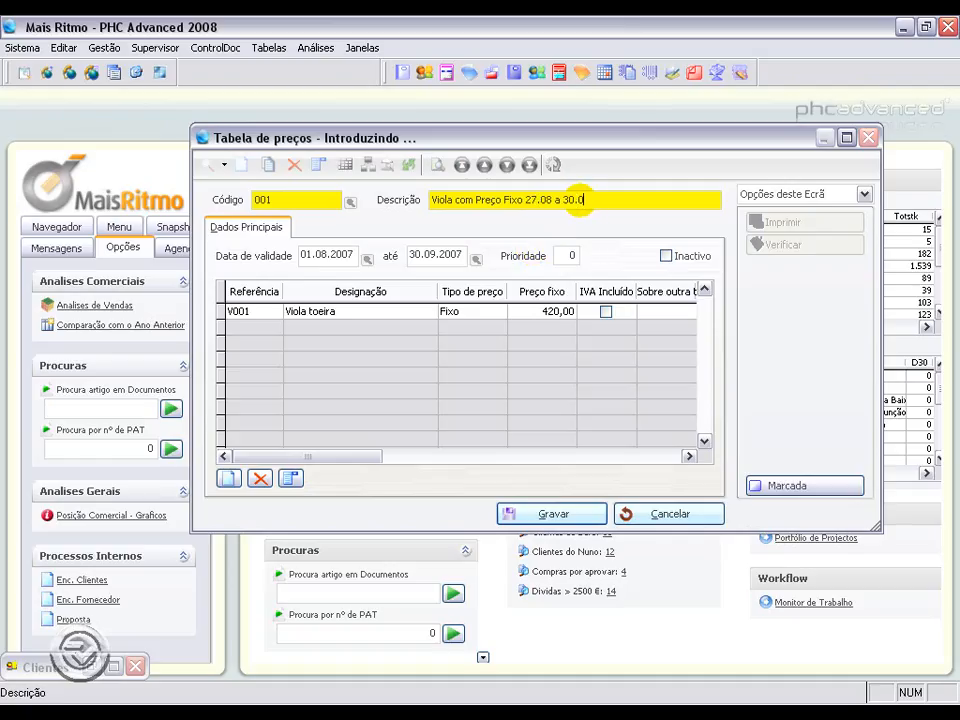
key(BackSpace)
text(8)
Step: Set the new price table's validity start date to 27.08.2007 from the calendar
right_click(343, 256)
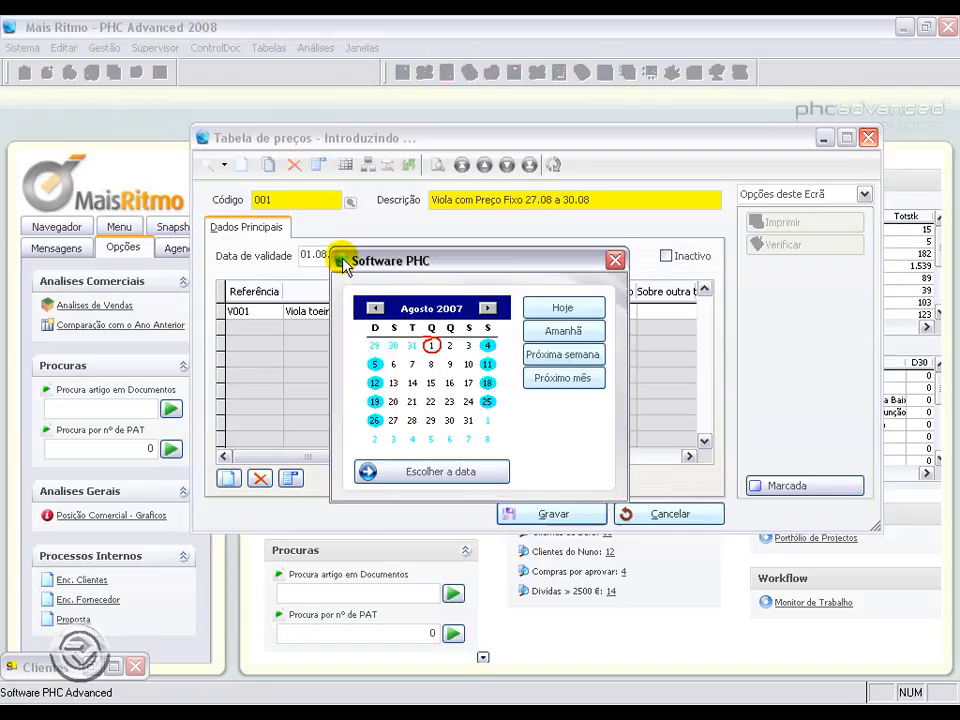
click(411, 420)
click(412, 471)
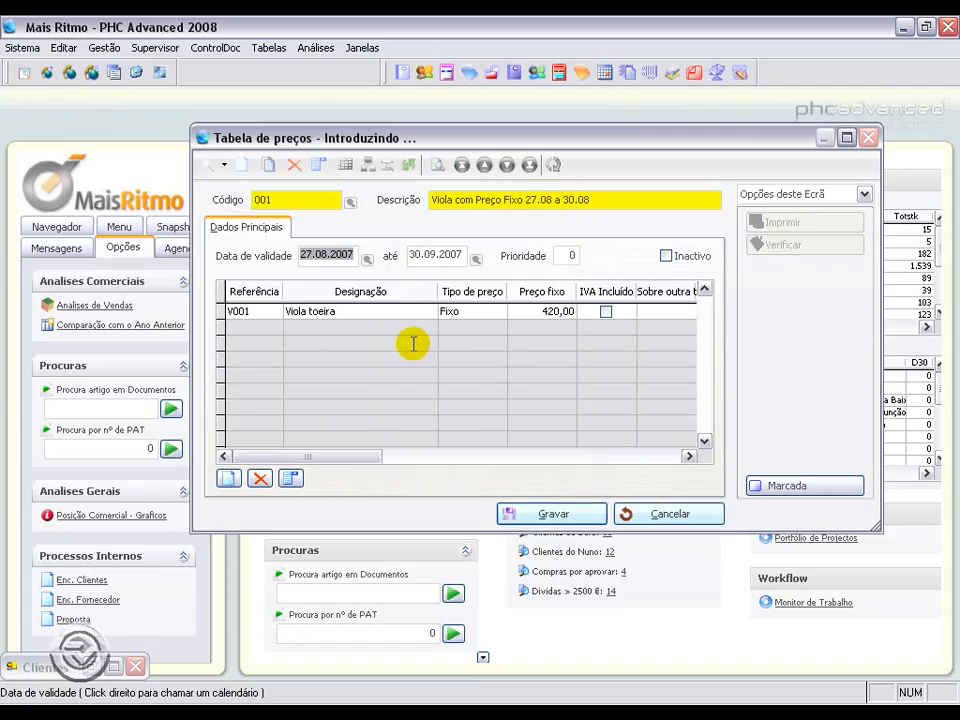
Step: Set the price table's validity end date to 30.08.2007 and Viola toeira's fixed price to 400, saving the table
right_click(432, 255)
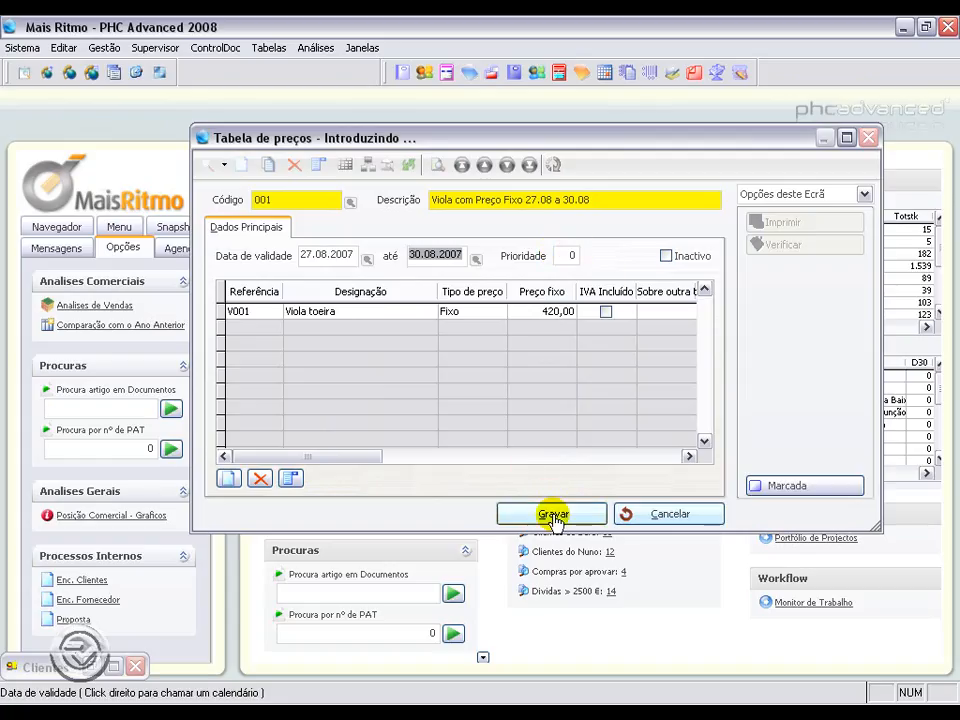
click(553, 516)
click(586, 311)
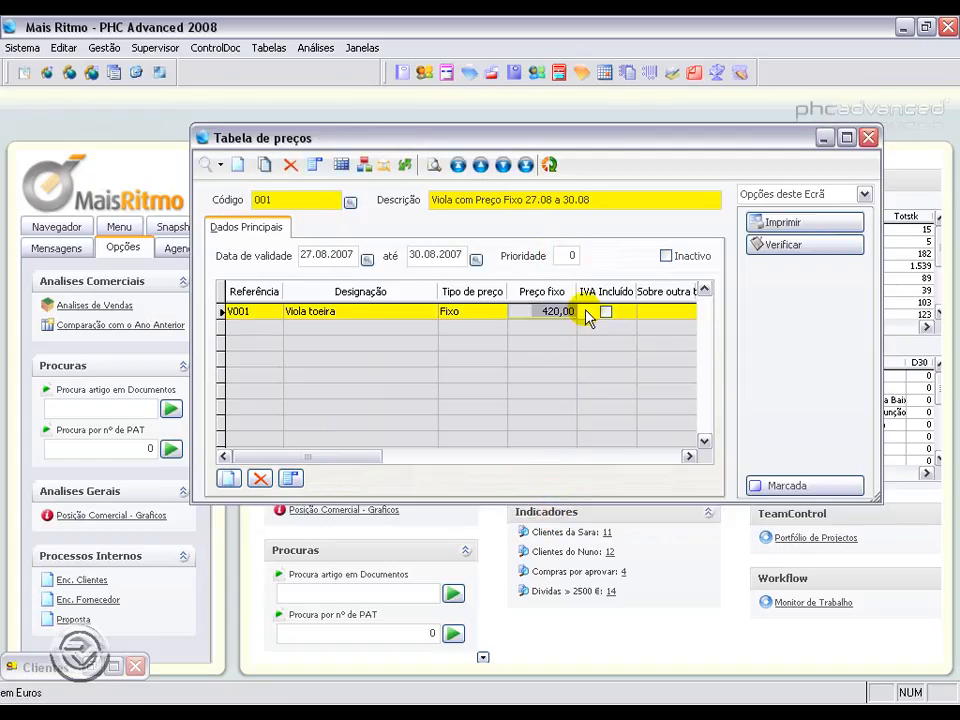
text(40)
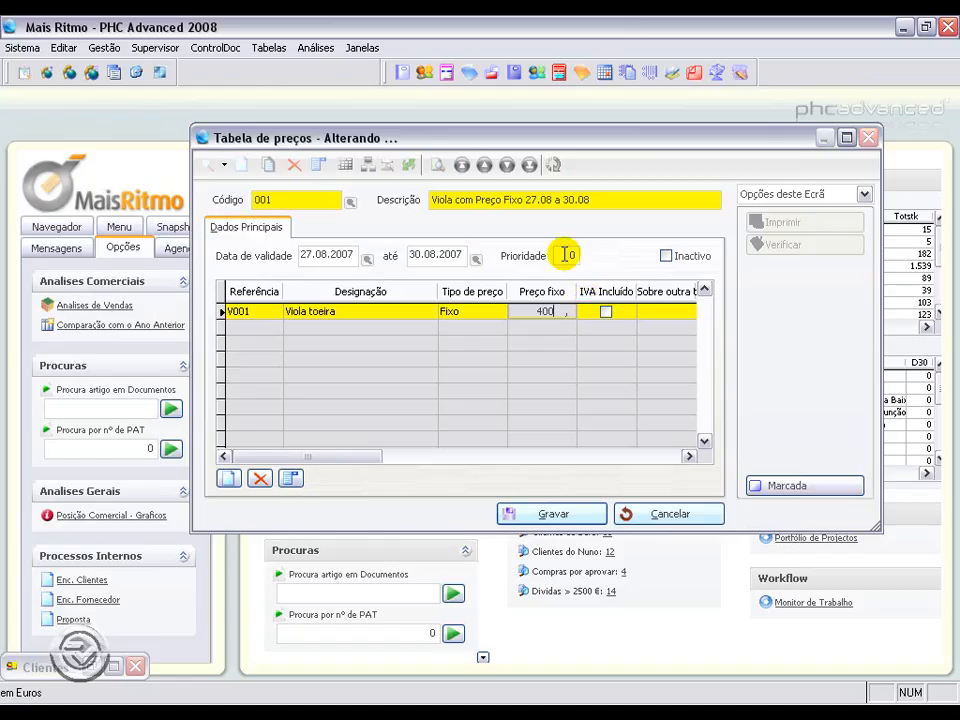
text(0)
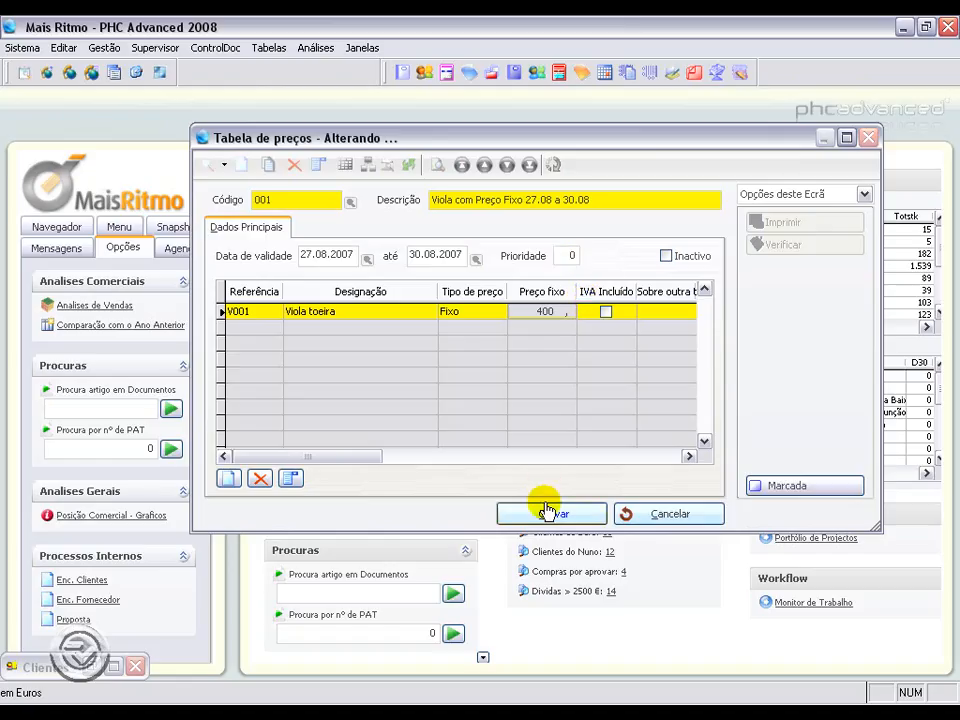
click(548, 513)
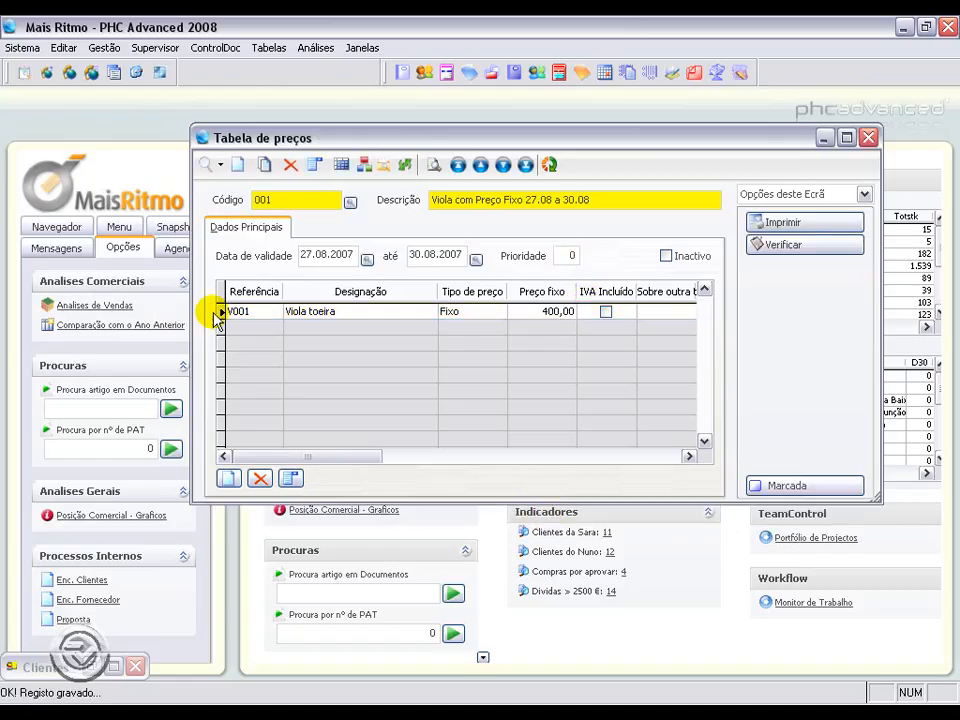
Step: Start a new client invoice and select client A Casinha da Música
click(104, 47)
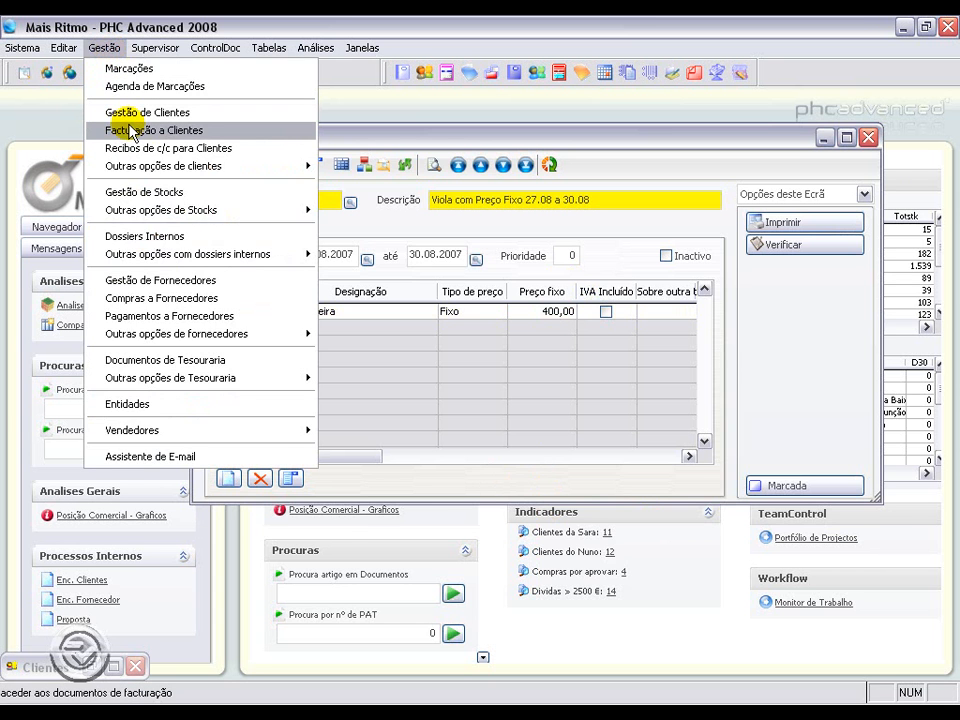
click(130, 132)
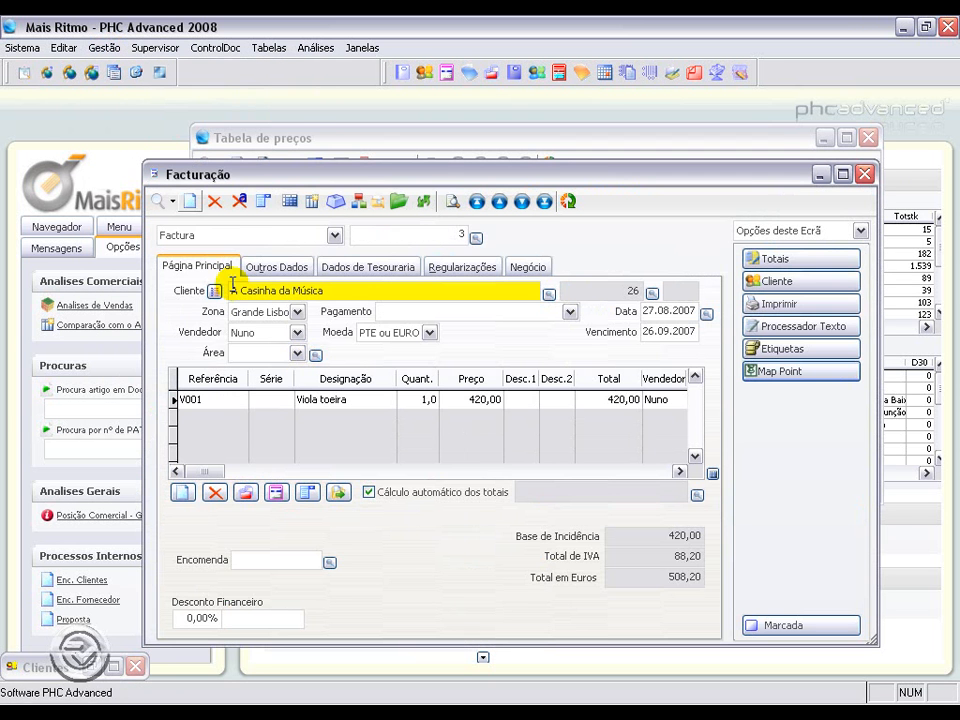
click(190, 201)
text(A)
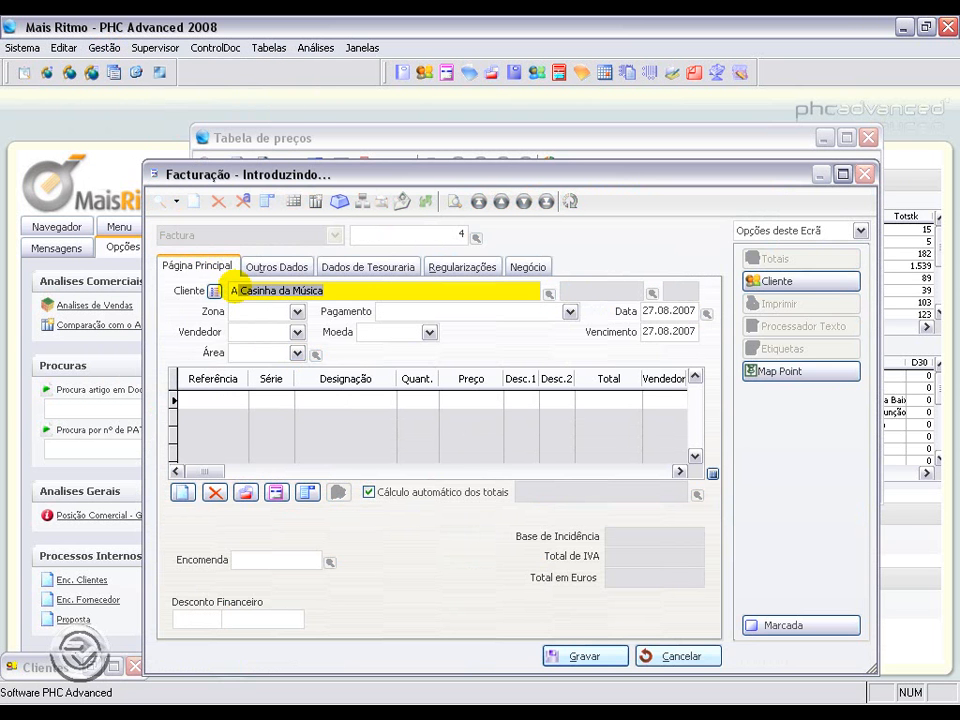
key(Return)
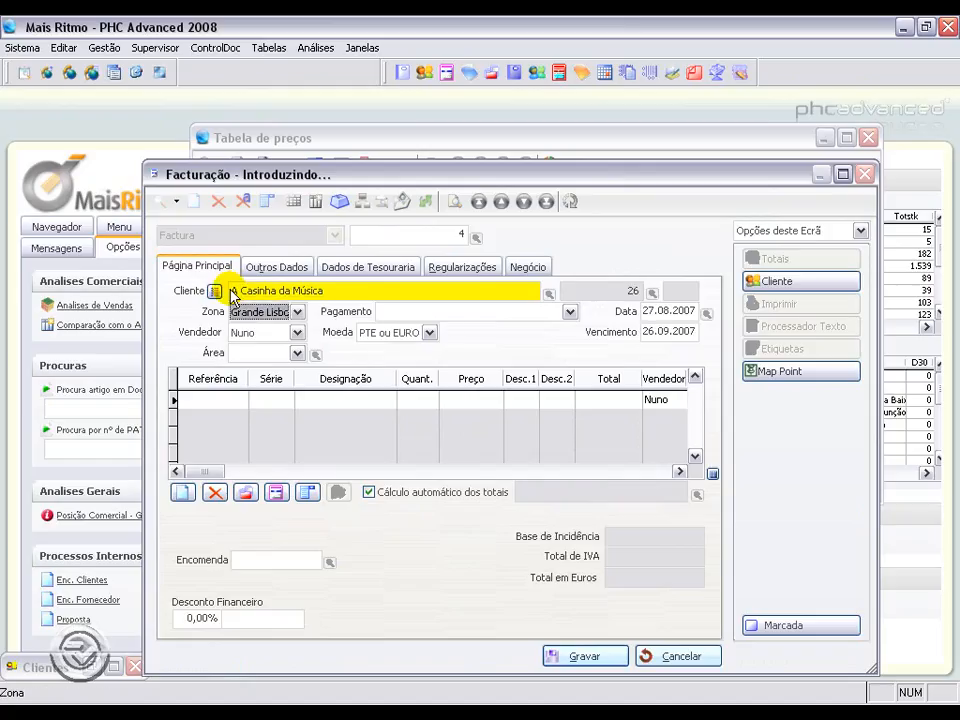
Step: Add article V001 as an invoice line and save the invoice
click(215, 400)
text(V001)
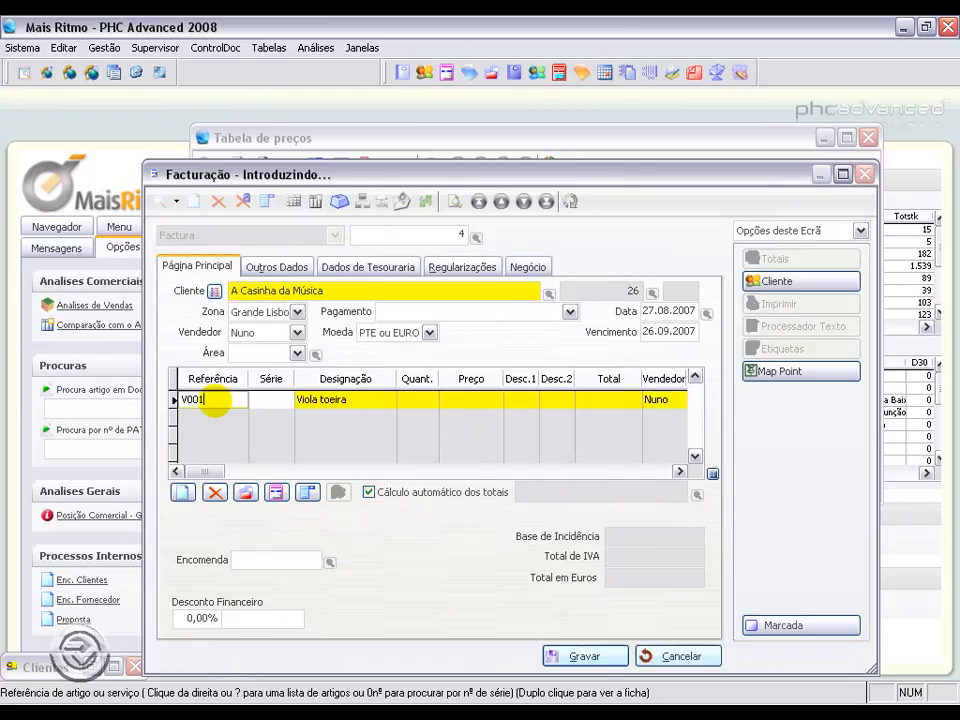
click(467, 400)
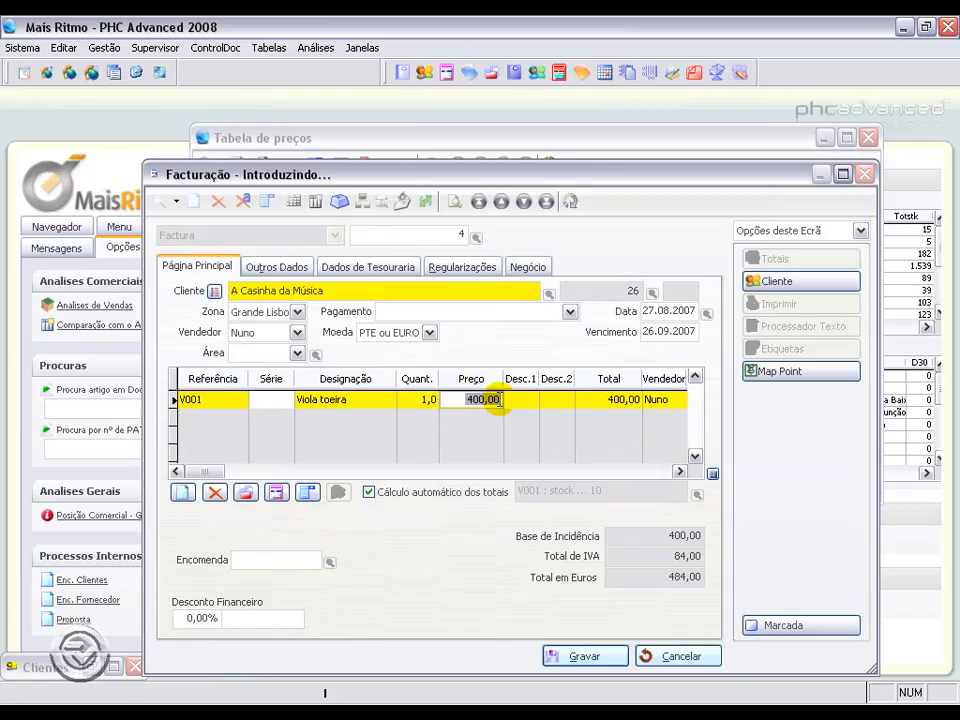
click(589, 657)
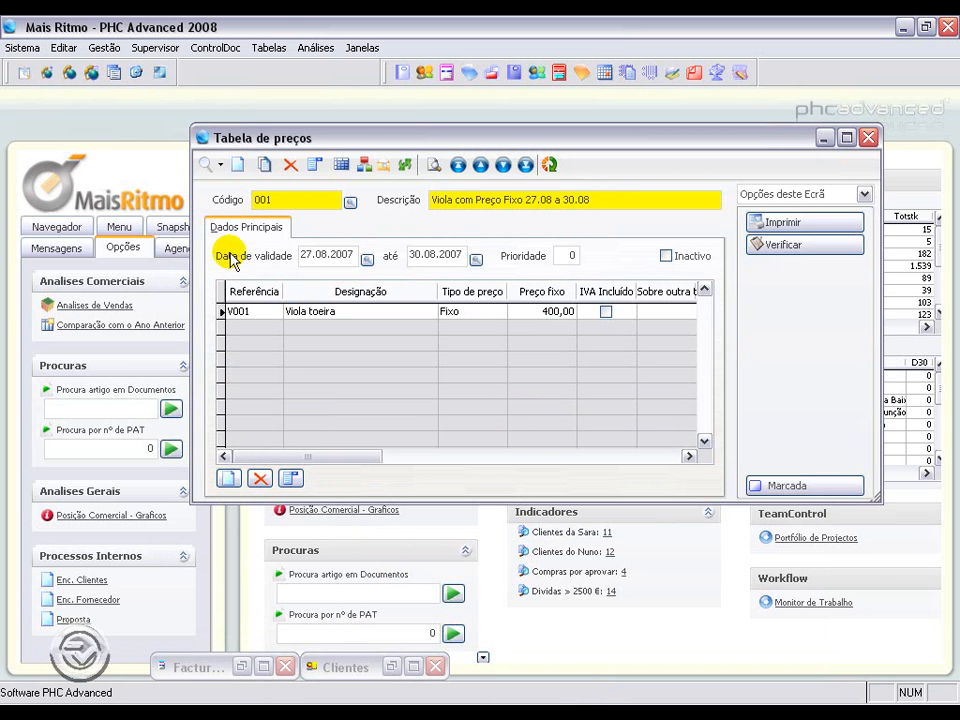
Step: Browse the list of price tables and open the Viola com Preço Fixo 27.08 a 30.08 table
click(221, 166)
click(229, 208)
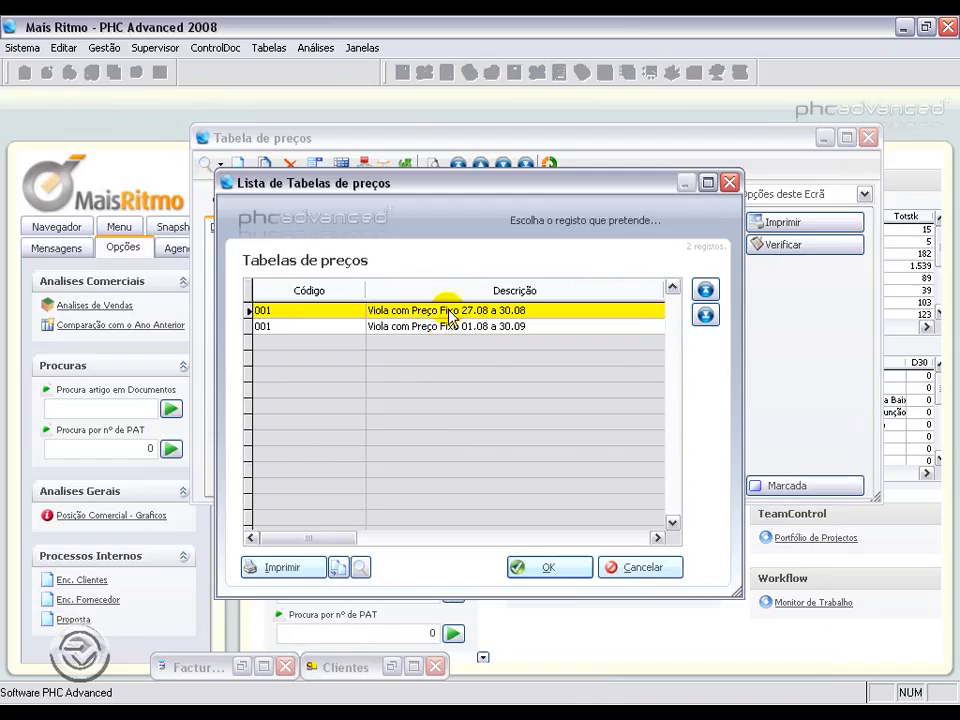
click(449, 327)
click(448, 311)
double_click(512, 313)
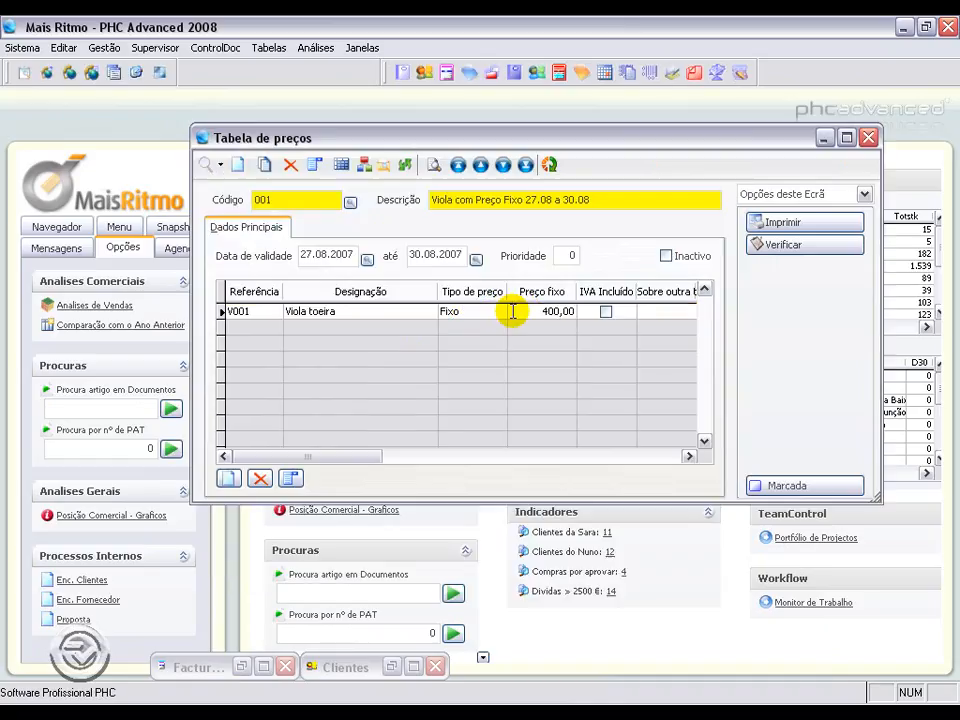
drag(438, 254, 392, 253)
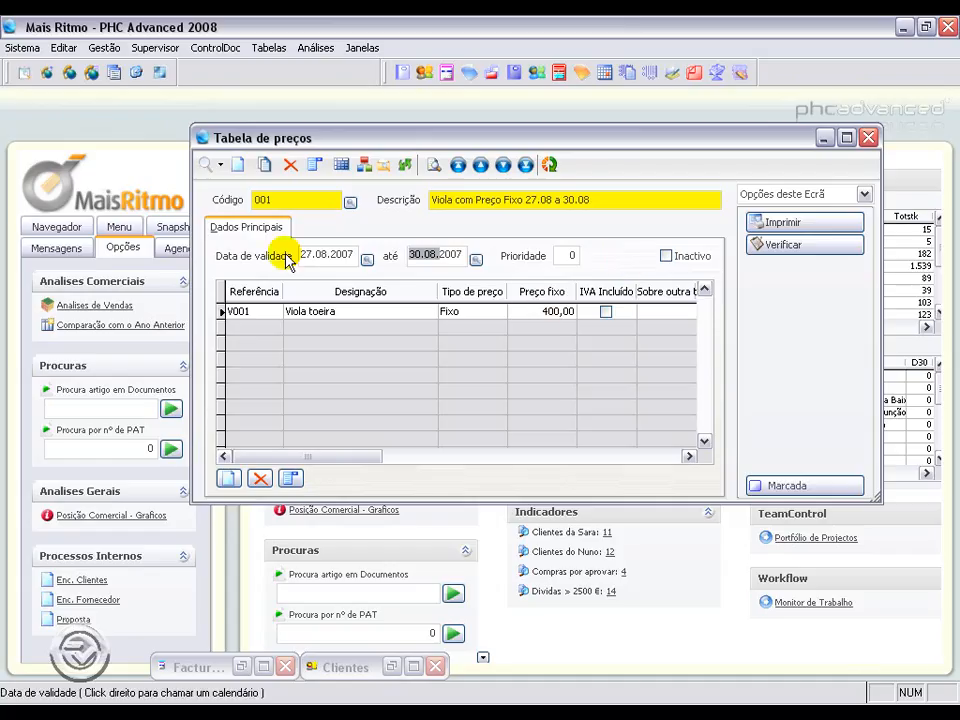
click(222, 161)
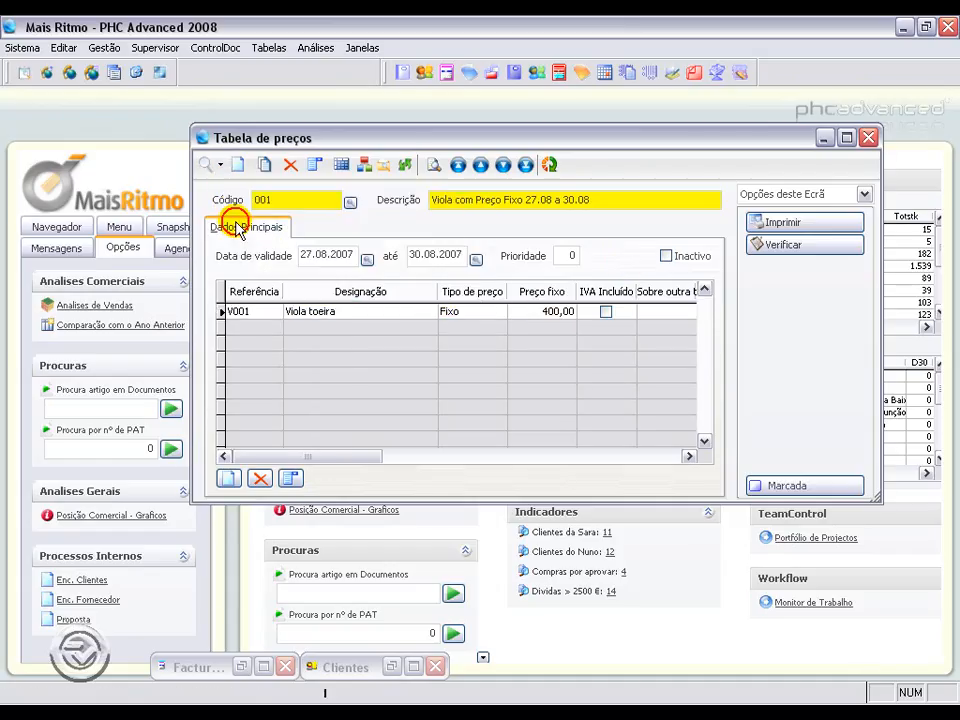
click(231, 208)
double_click(427, 328)
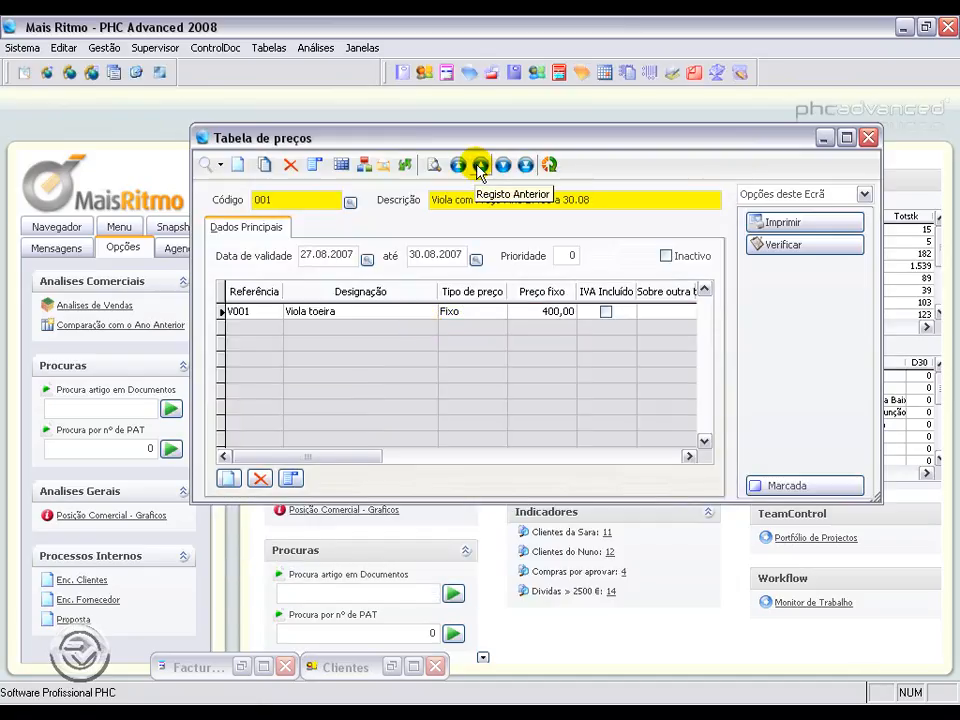
Step: Duplicate the price table and change its description to Viola com Preço Fixo 27.08 a 30.10
click(262, 166)
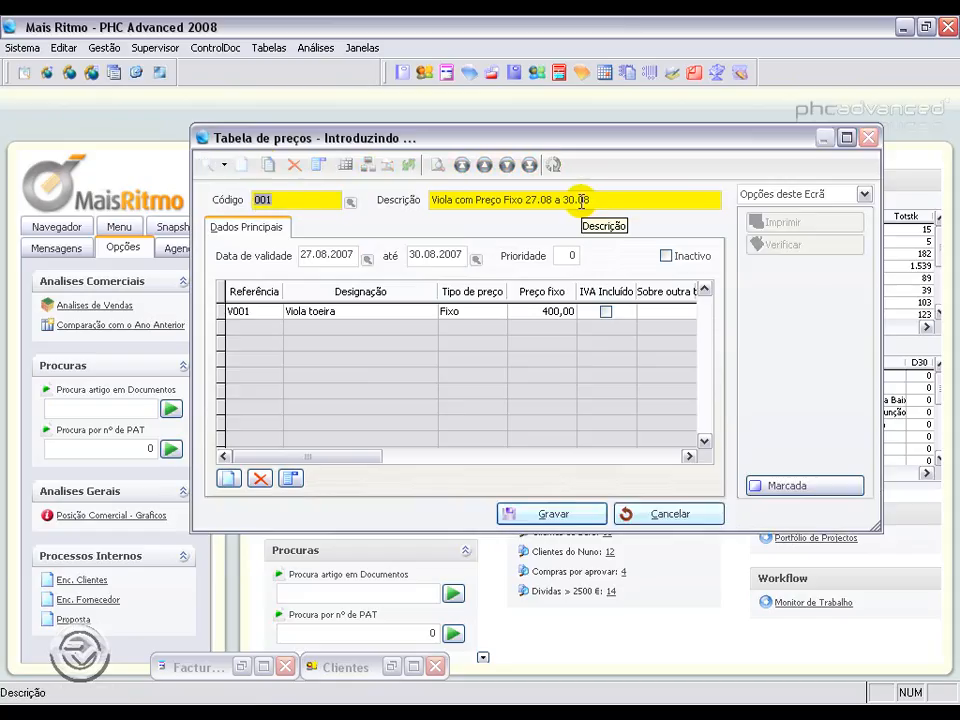
drag(578, 201, 614, 201)
text(10)
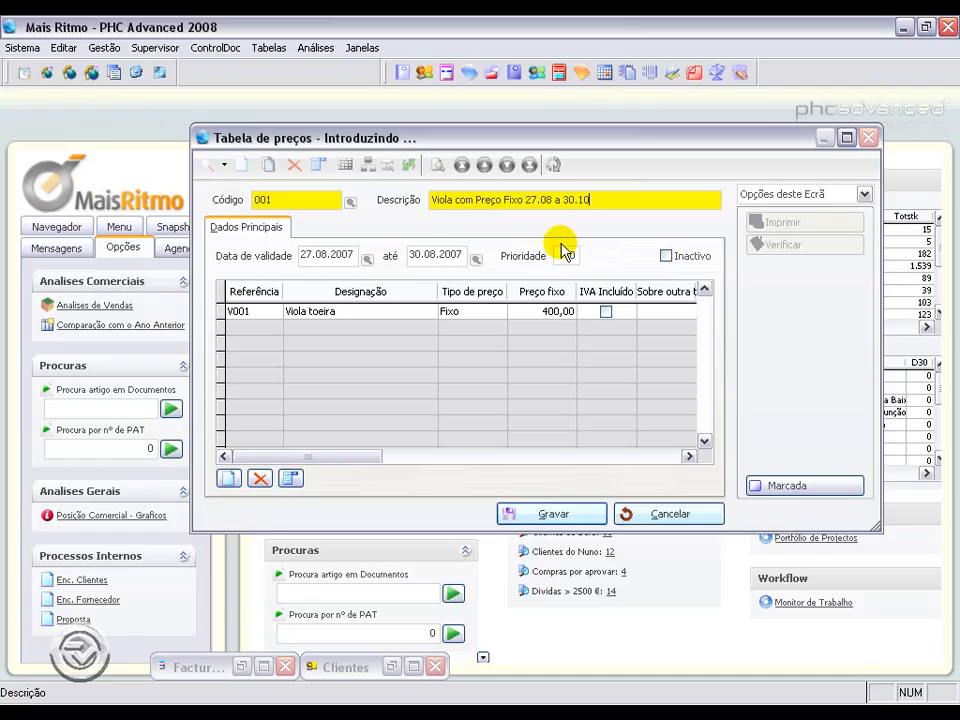
Step: Set the new table's end date to 30.10.2007 and Viola toeira's fixed price to 300, then save
right_click(441, 255)
click(489, 309)
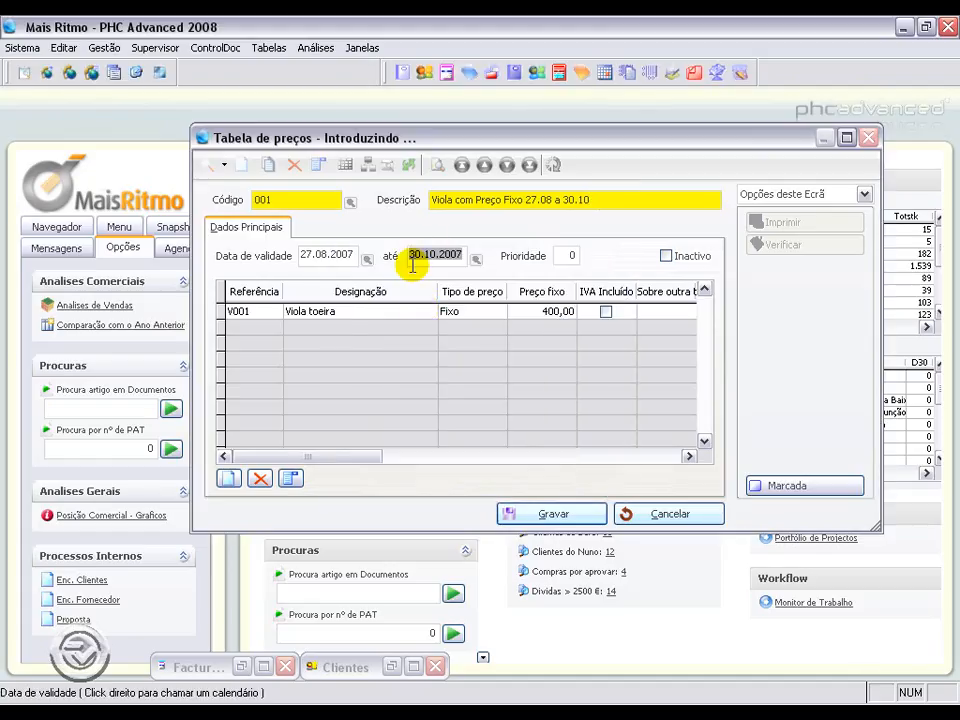
click(535, 314)
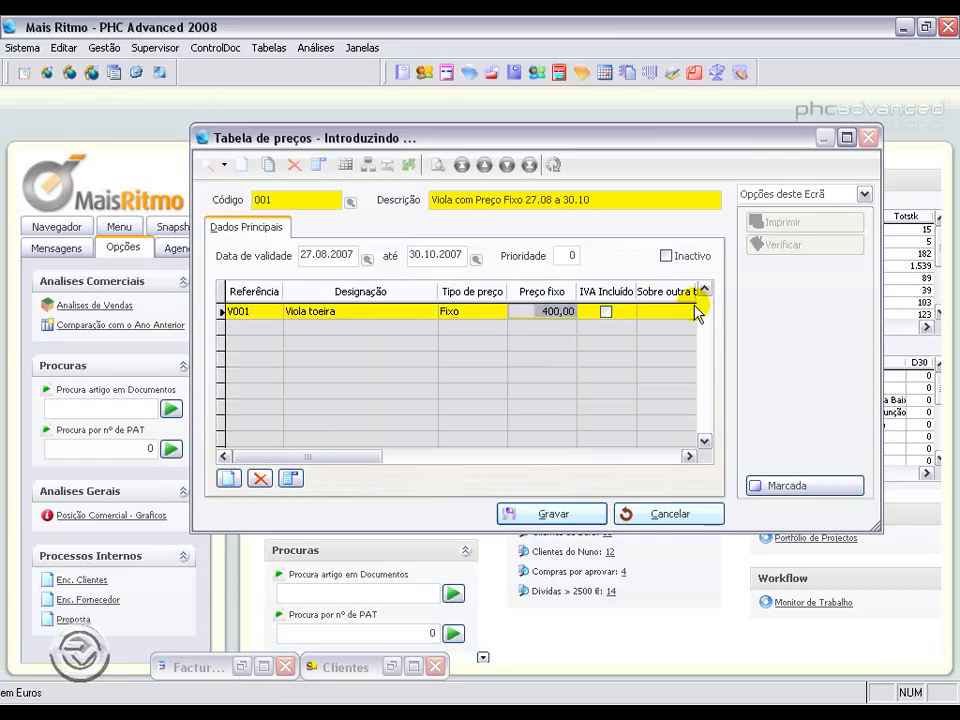
text(300)
click(551, 516)
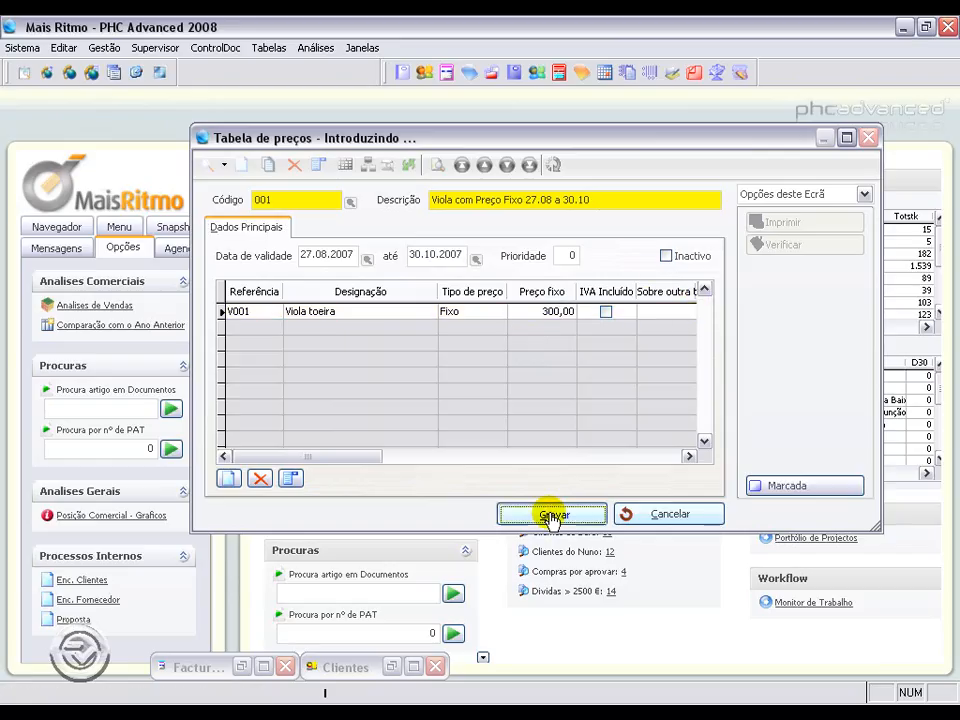
click(105, 48)
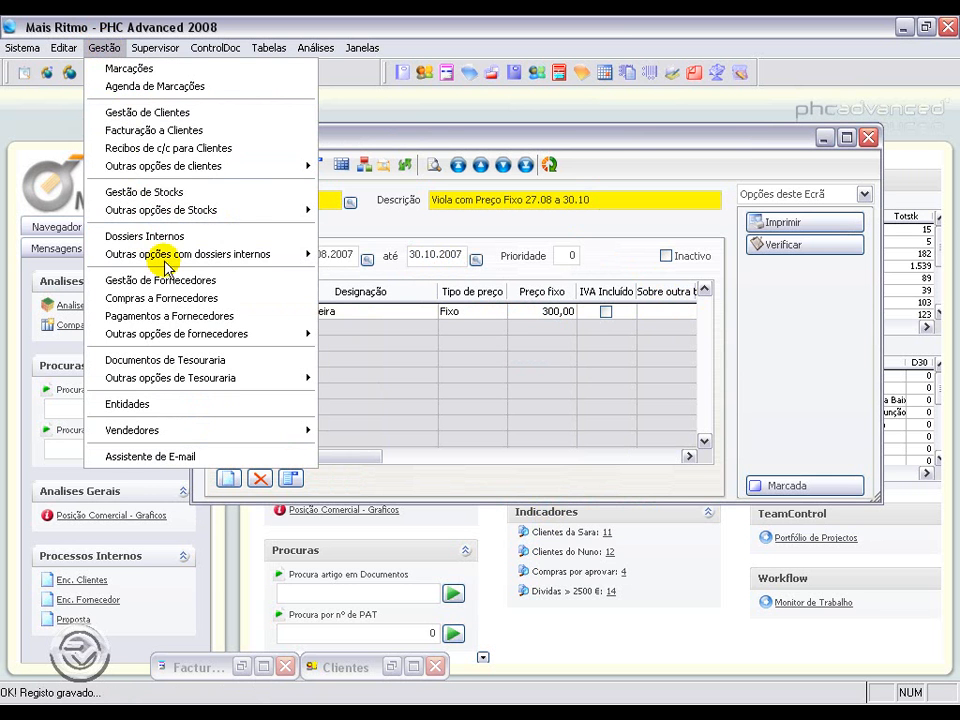
click(163, 133)
click(193, 201)
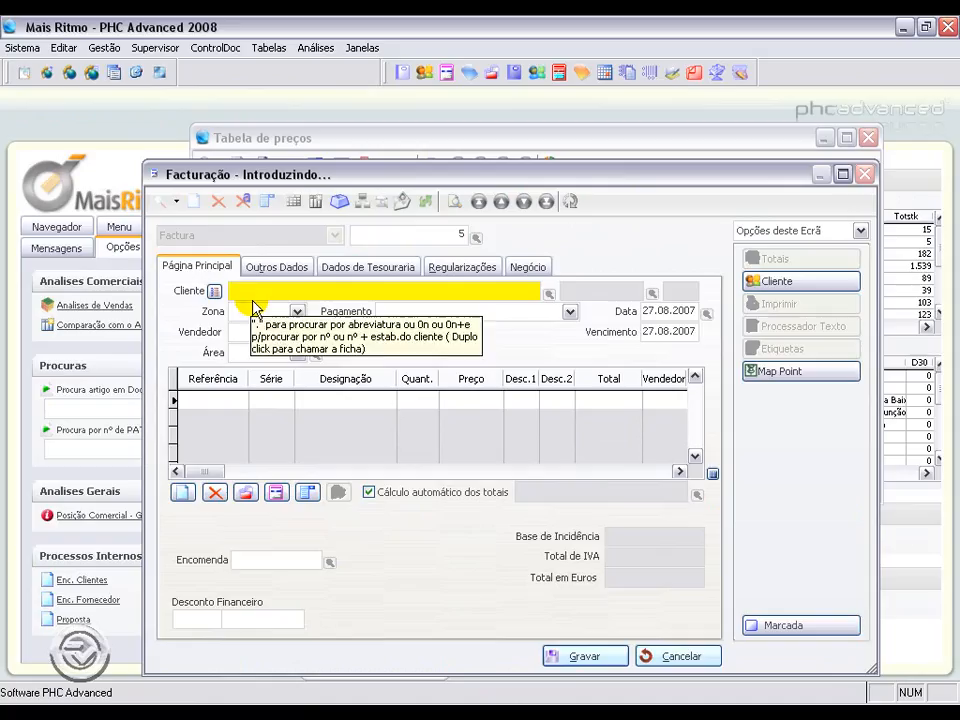
text(A Casinha da Música)
key(Tab)
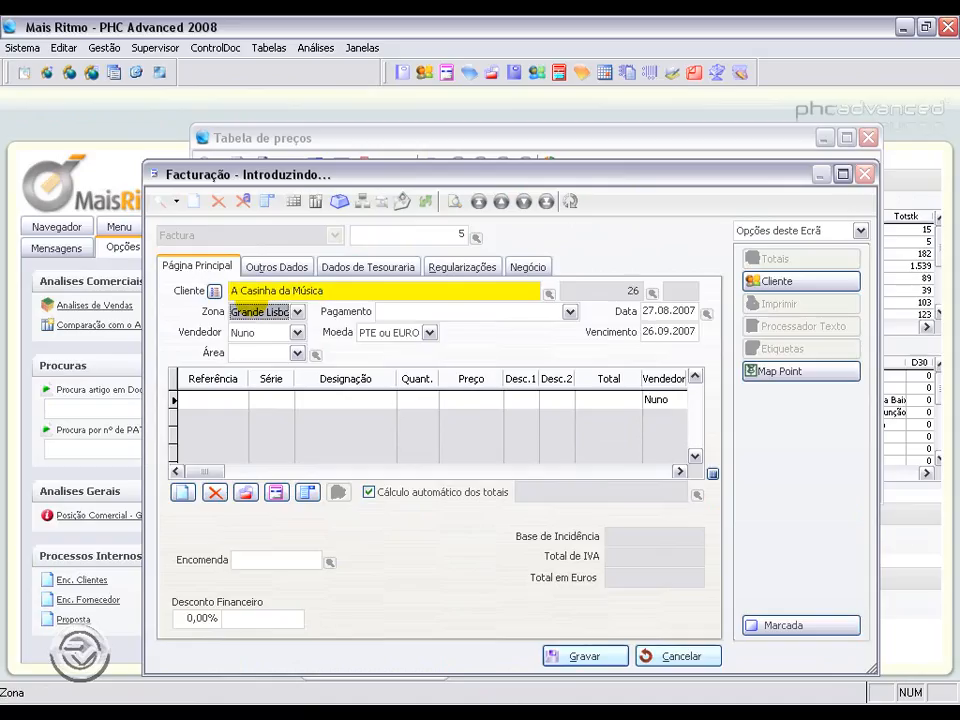
click(199, 397)
text(V001)
key(Tab)
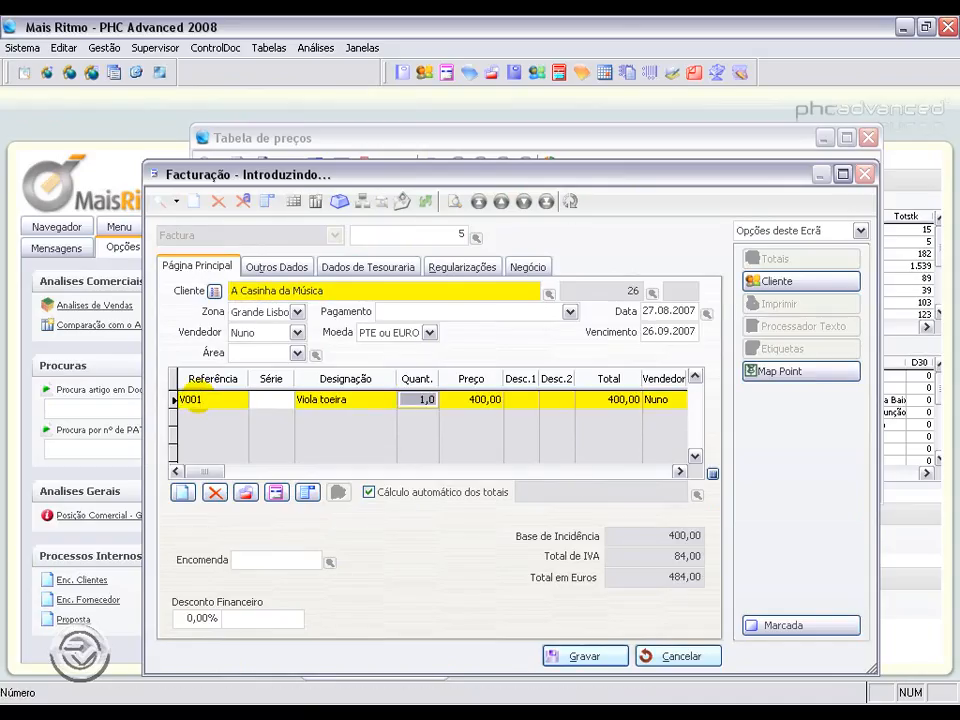
click(500, 400)
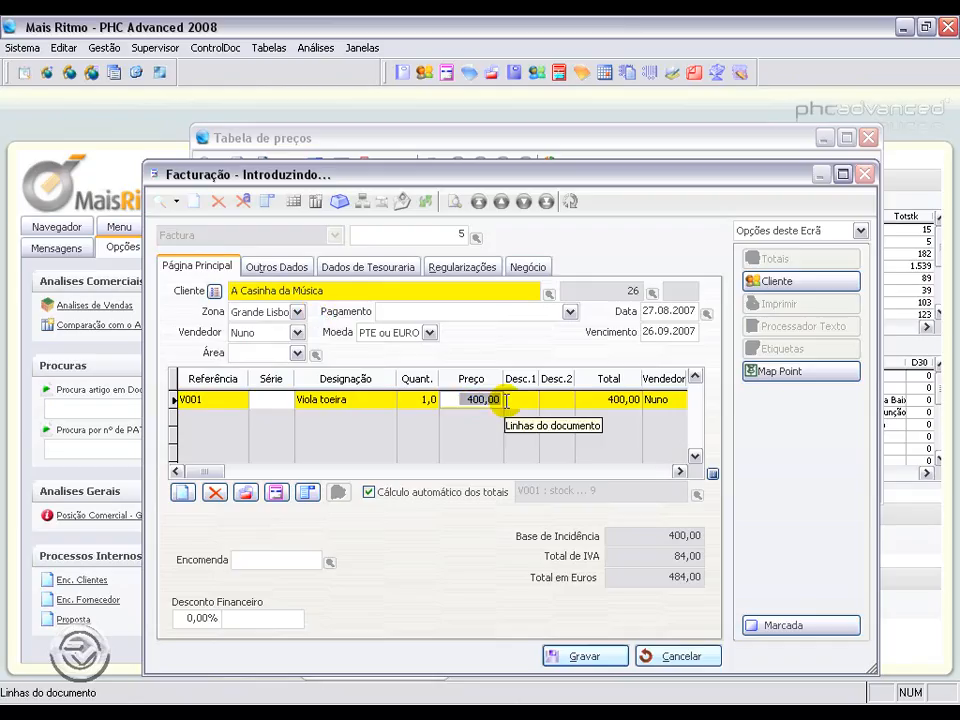
click(678, 658)
click(515, 458)
Step: Set the new price table's priority to 1 and save it
click(664, 142)
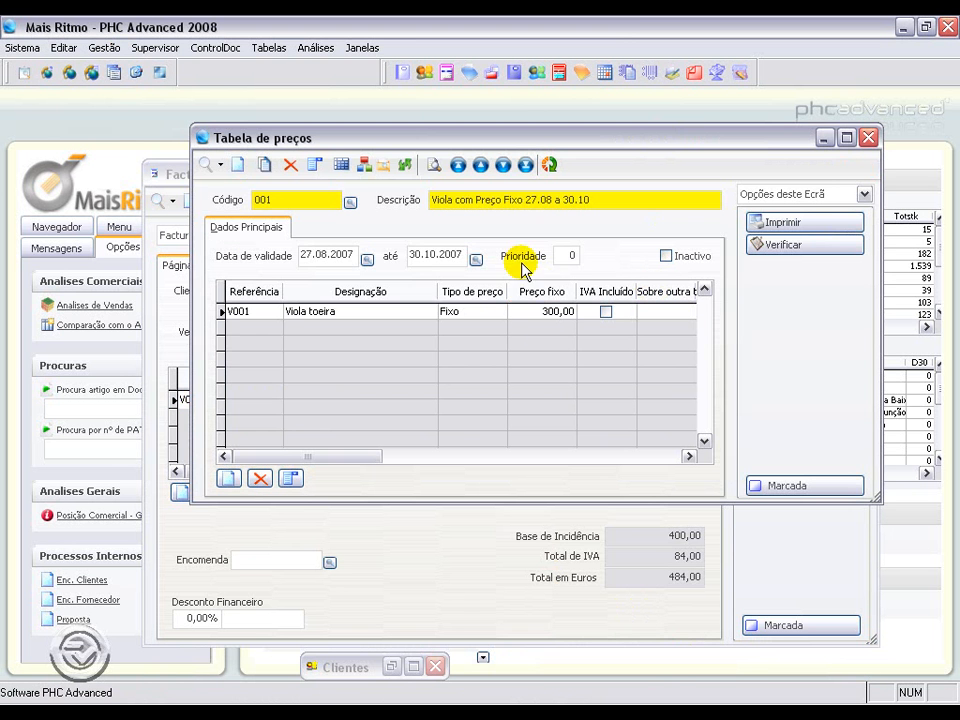
click(563, 254)
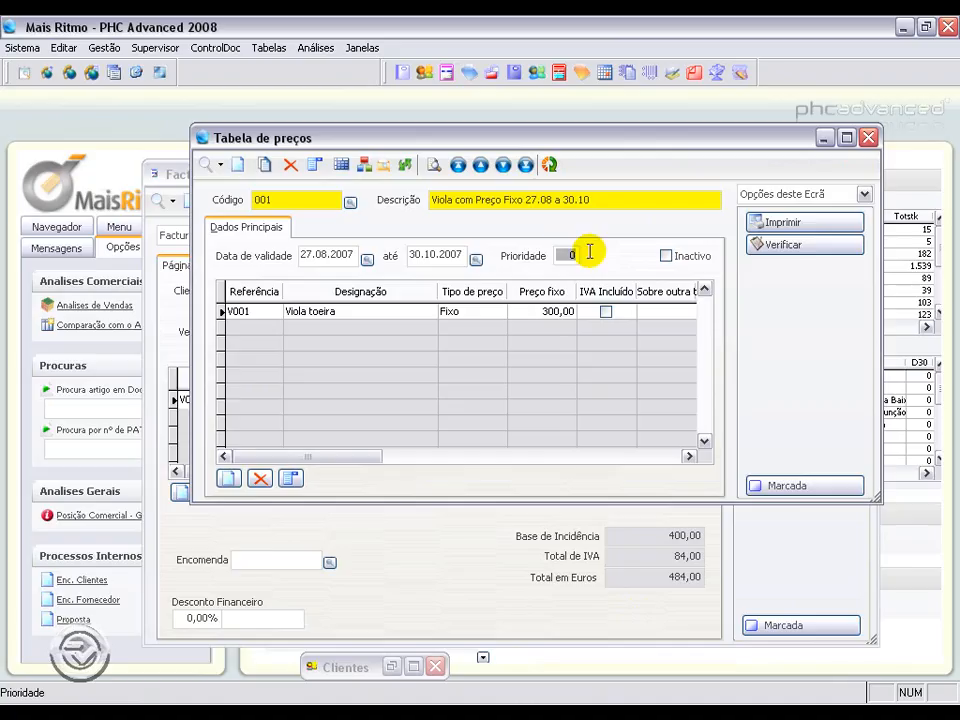
text(1)
click(574, 514)
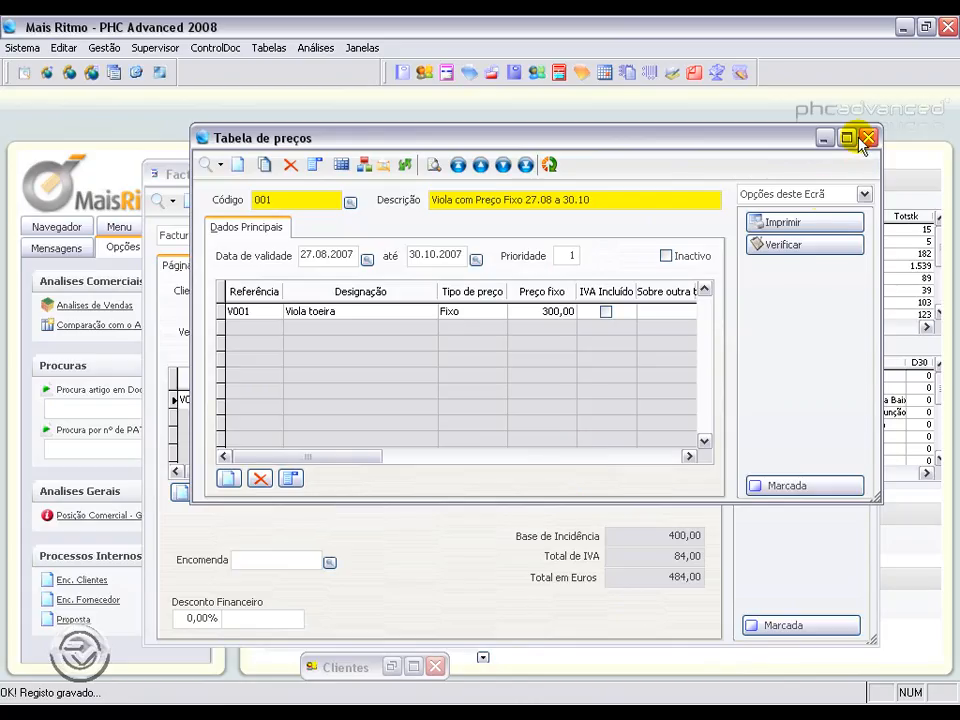
Step: Close the price table and start a new invoice for client A Casinha da Música
click(553, 311)
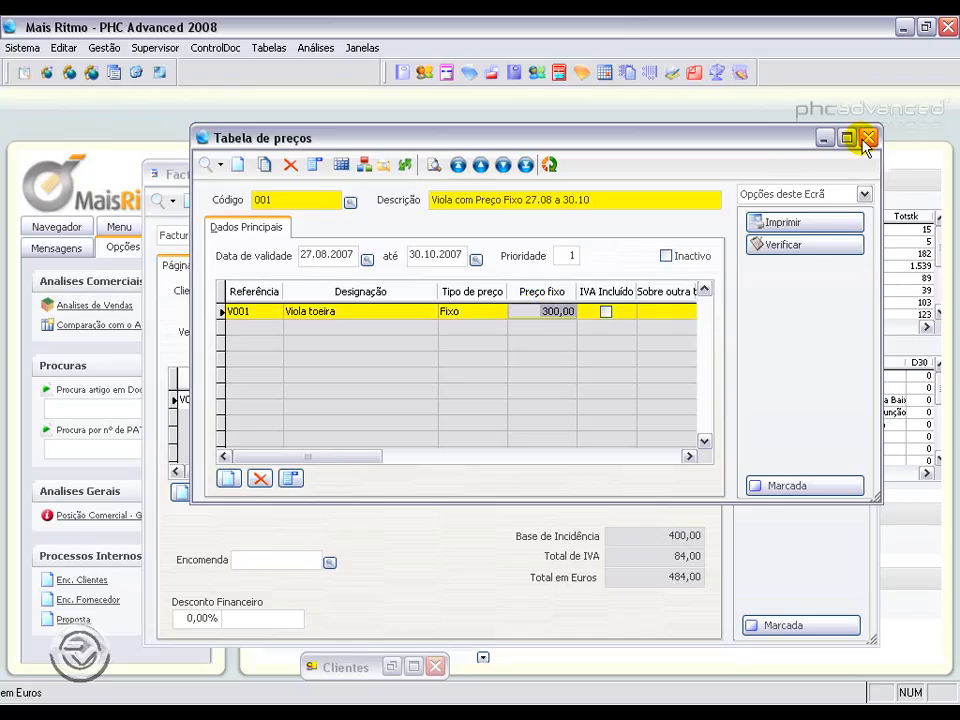
click(867, 137)
click(185, 164)
text(A)
key(Tab)
Step: Add article V001 as an invoice line
click(211, 360)
text(V001)
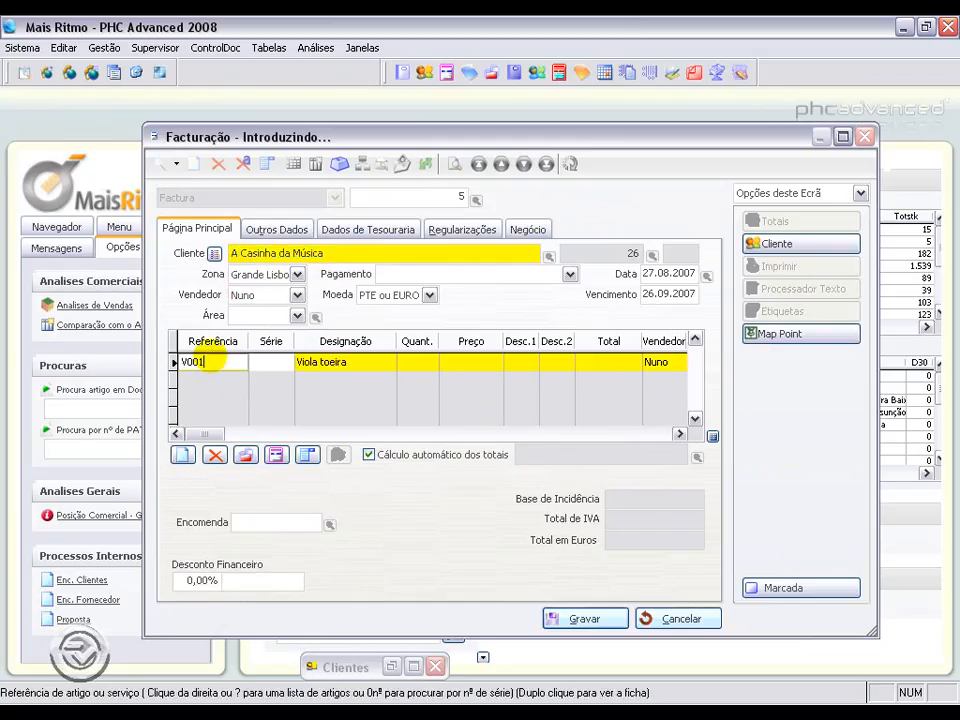
key(Tab)
click(459, 364)
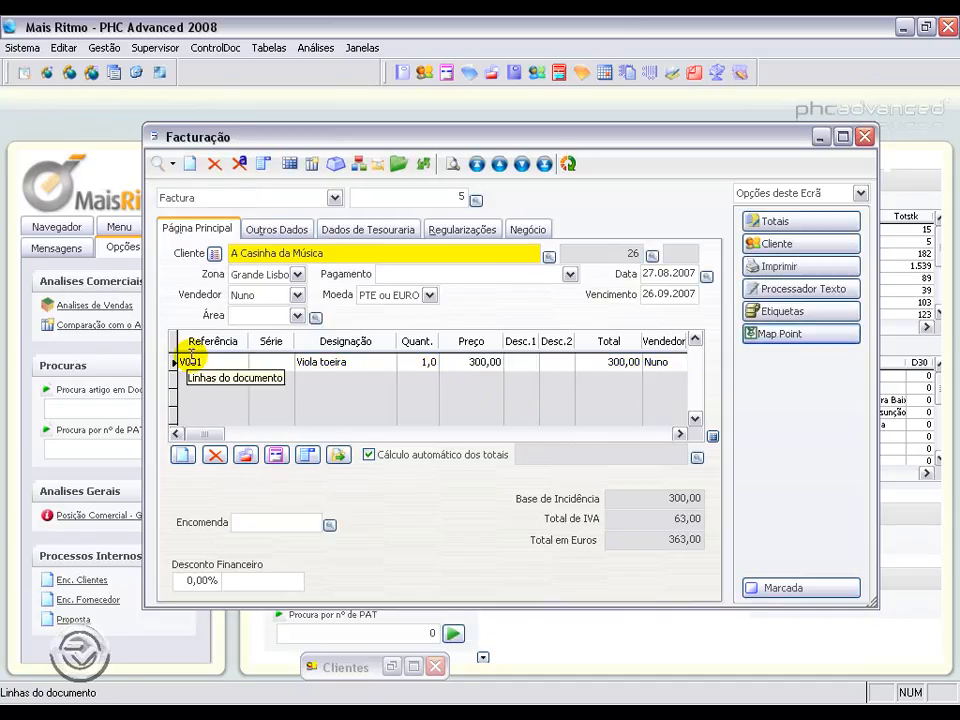
Step: Open the V001 article record from the invoice line
click(190, 363)
double_click(190, 363)
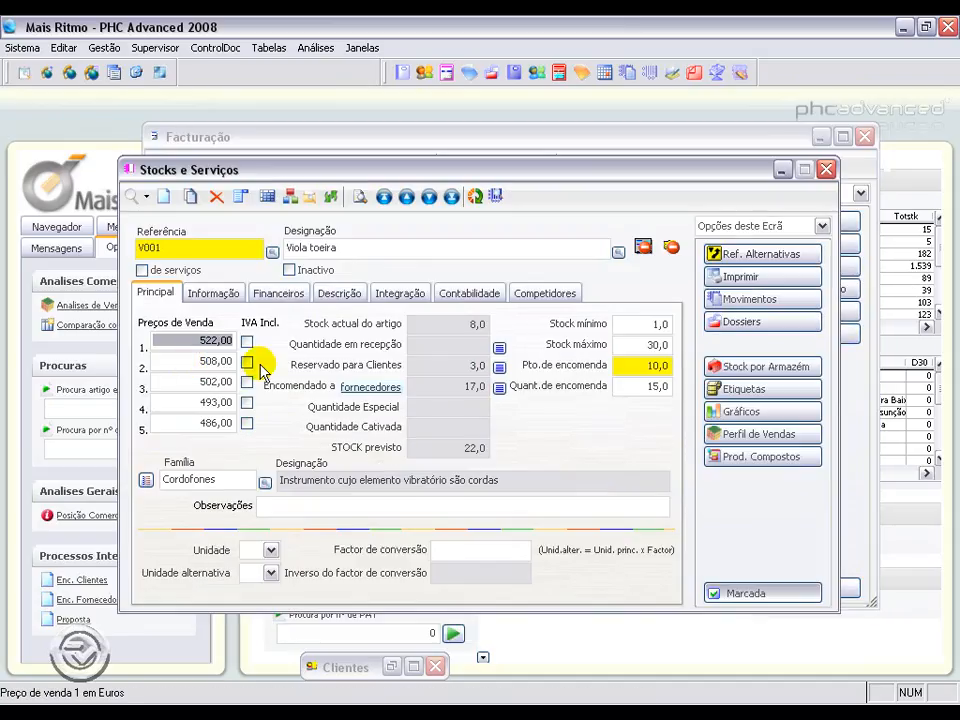
Step: Review the stock movement extract of article V001, then close the extract, article and invoice windows
double_click(476, 324)
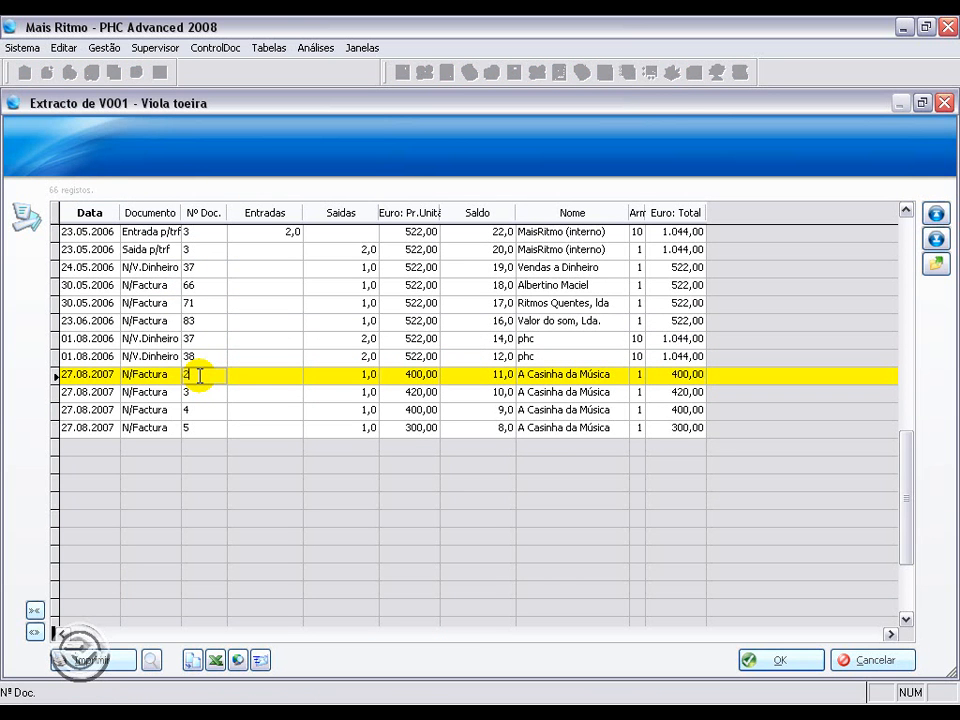
click(266, 392)
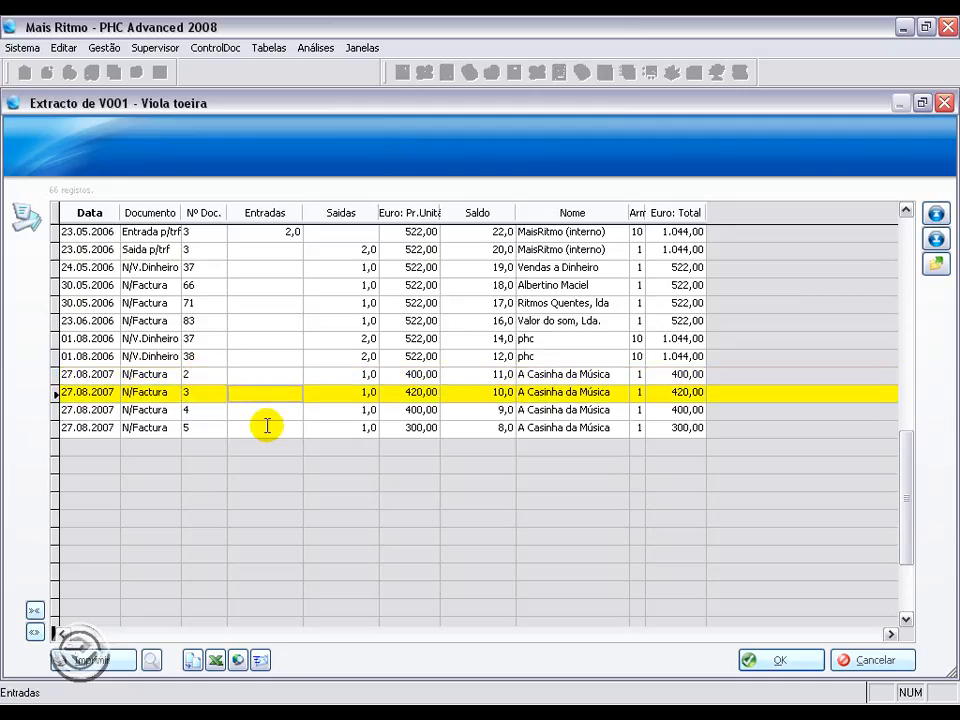
click(267, 411)
click(269, 429)
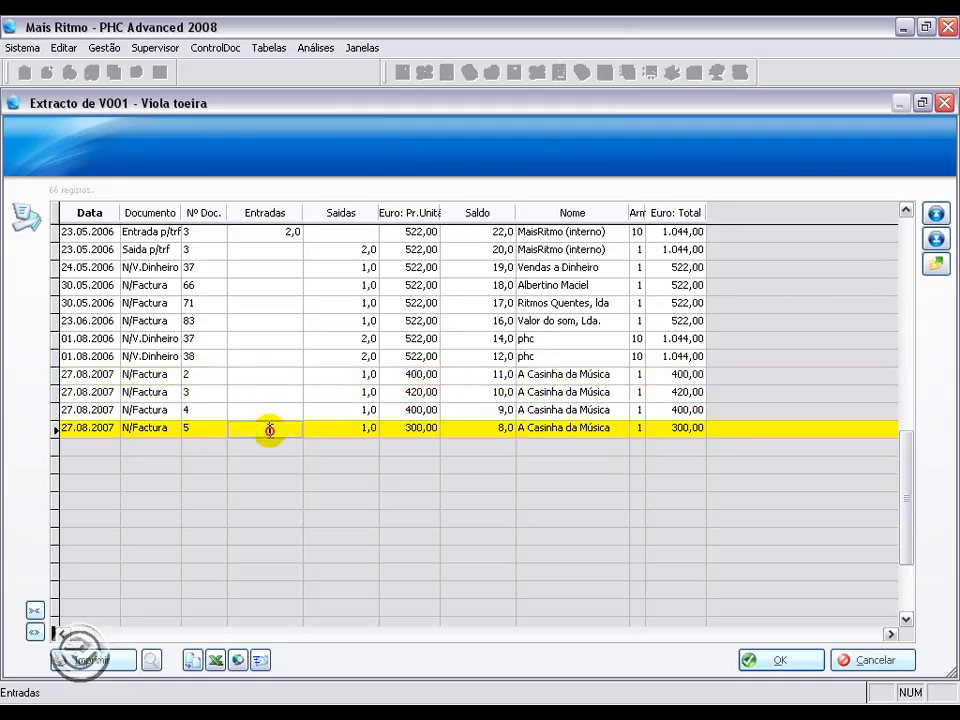
click(858, 660)
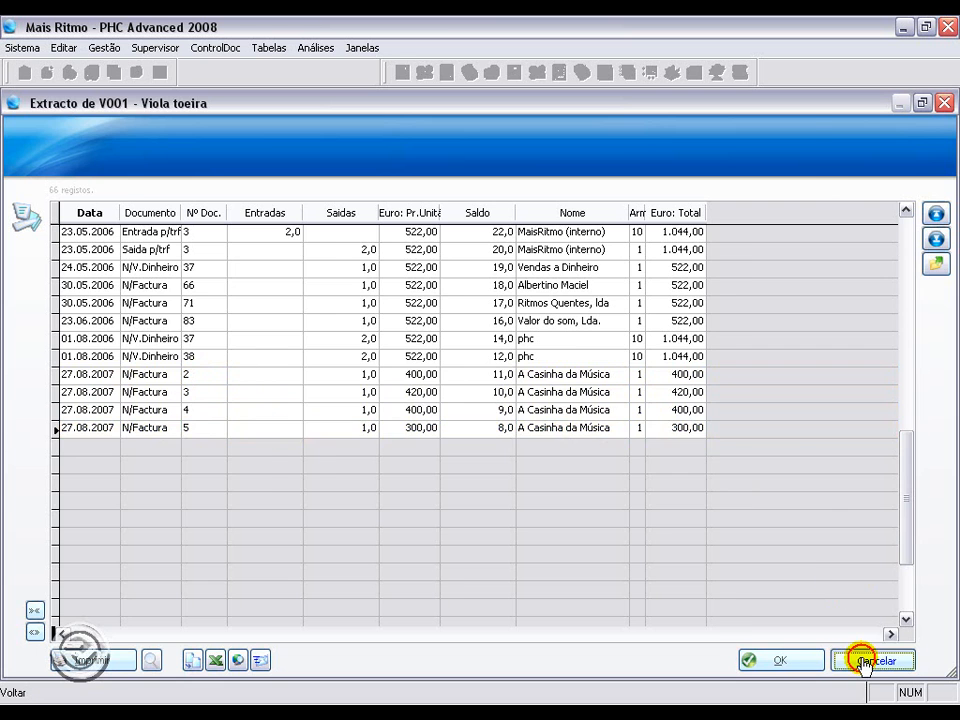
click(826, 167)
click(864, 138)
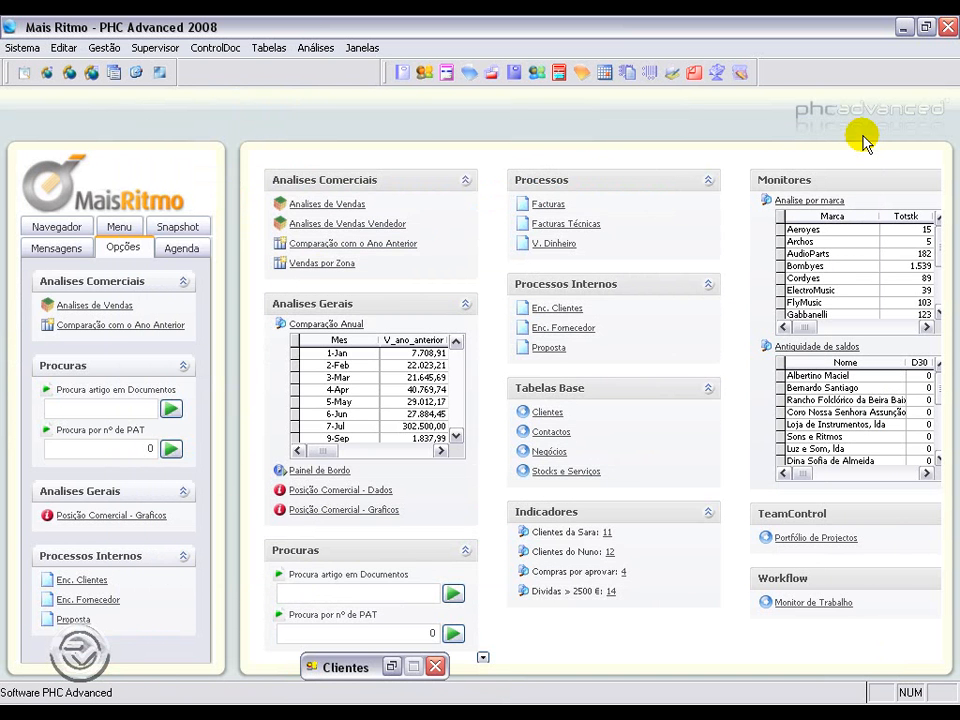
Step: Open the Viola price tables and compare the validity dates and priorities of the 27.08–30.11 and 27.08–30.10 tables
click(104, 47)
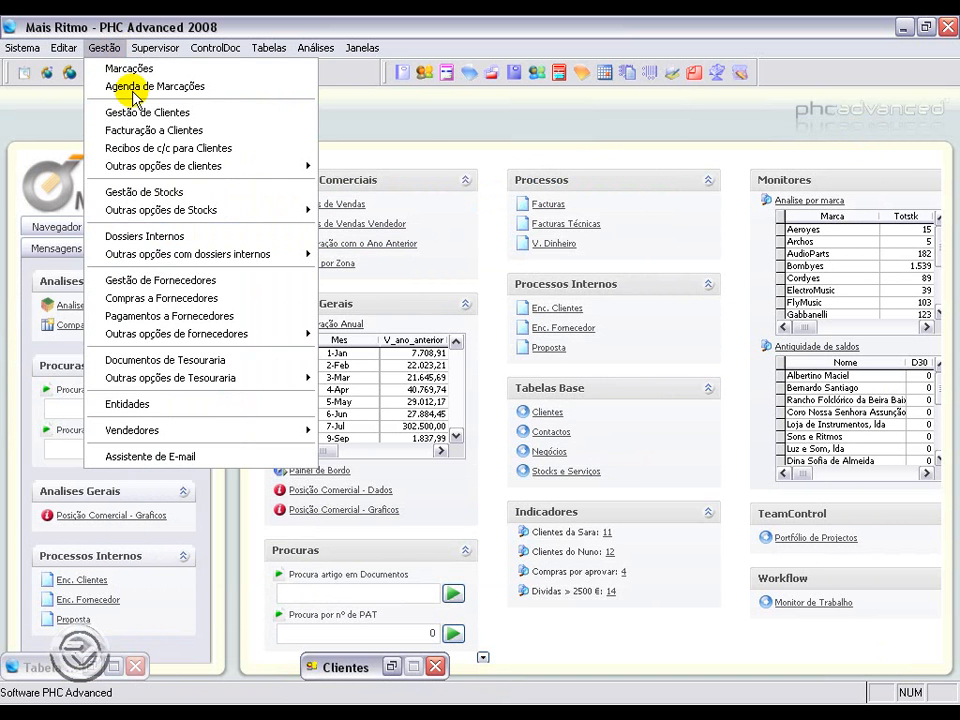
mouse_move(178, 213)
click(452, 362)
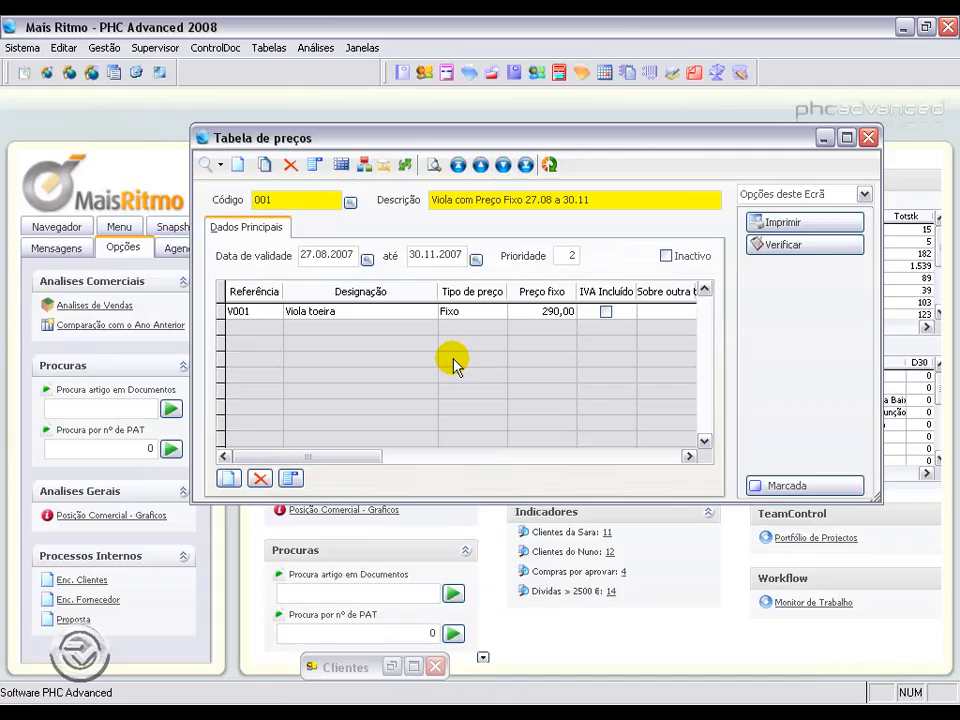
click(350, 253)
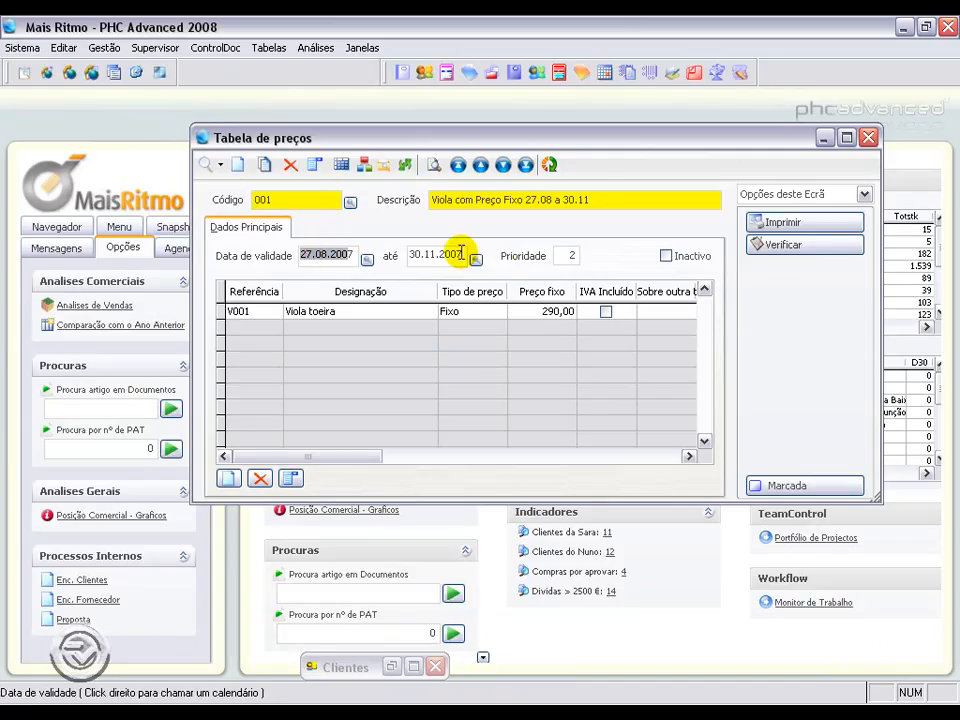
click(424, 253)
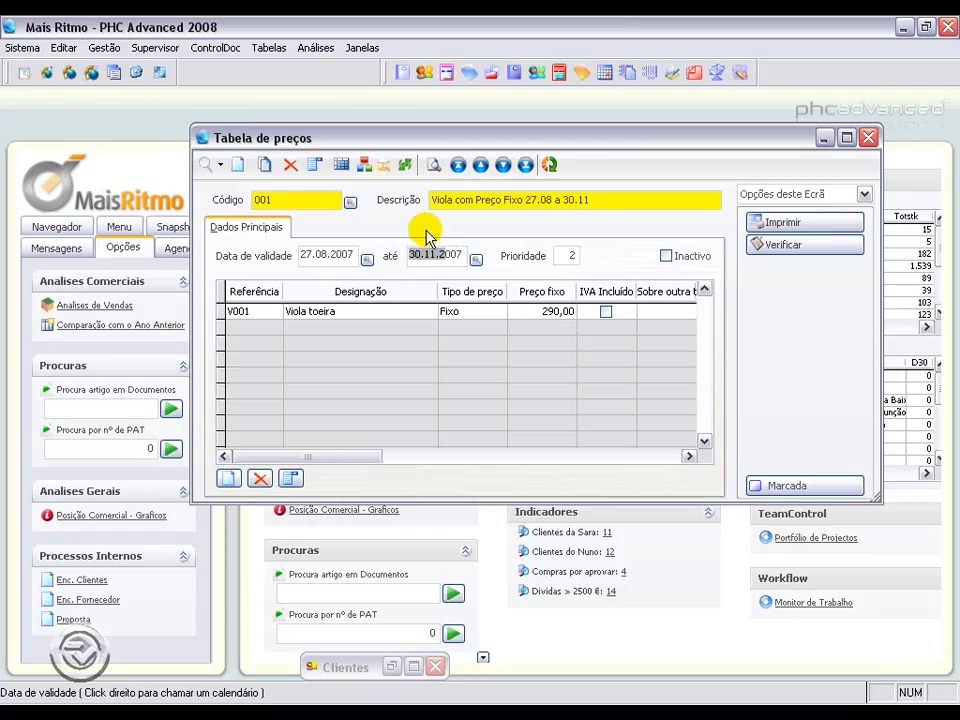
click(566, 255)
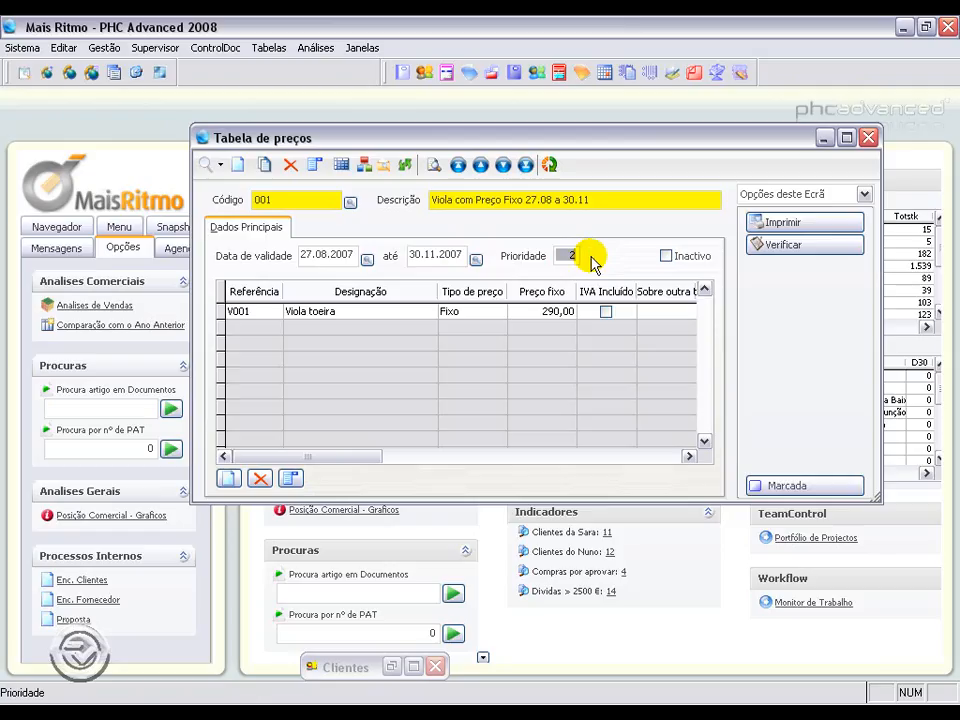
click(504, 166)
drag(451, 255, 412, 253)
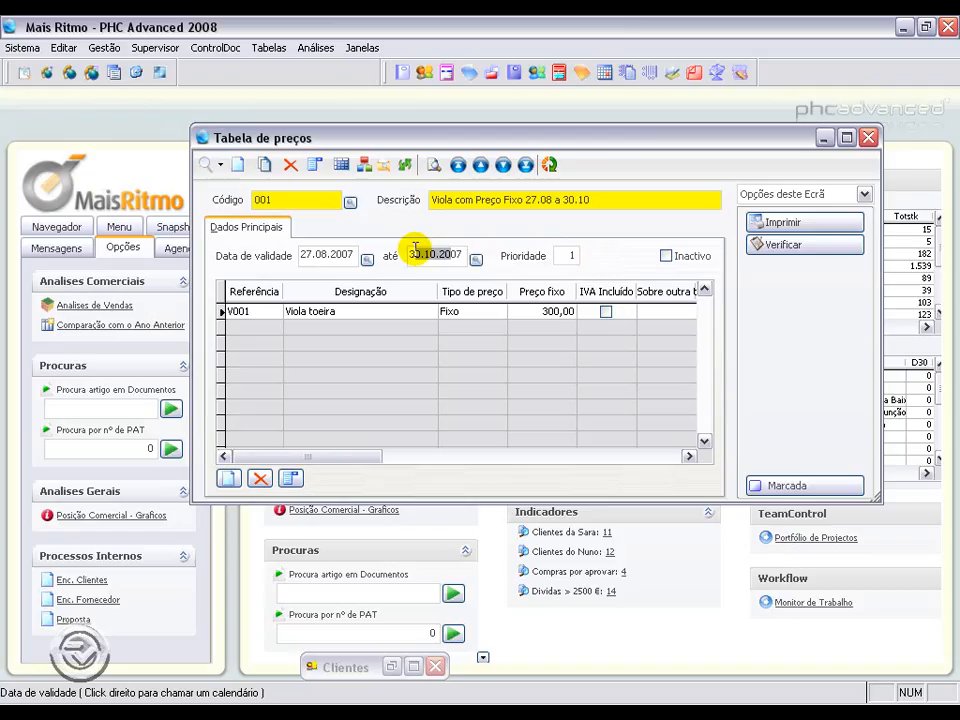
click(560, 255)
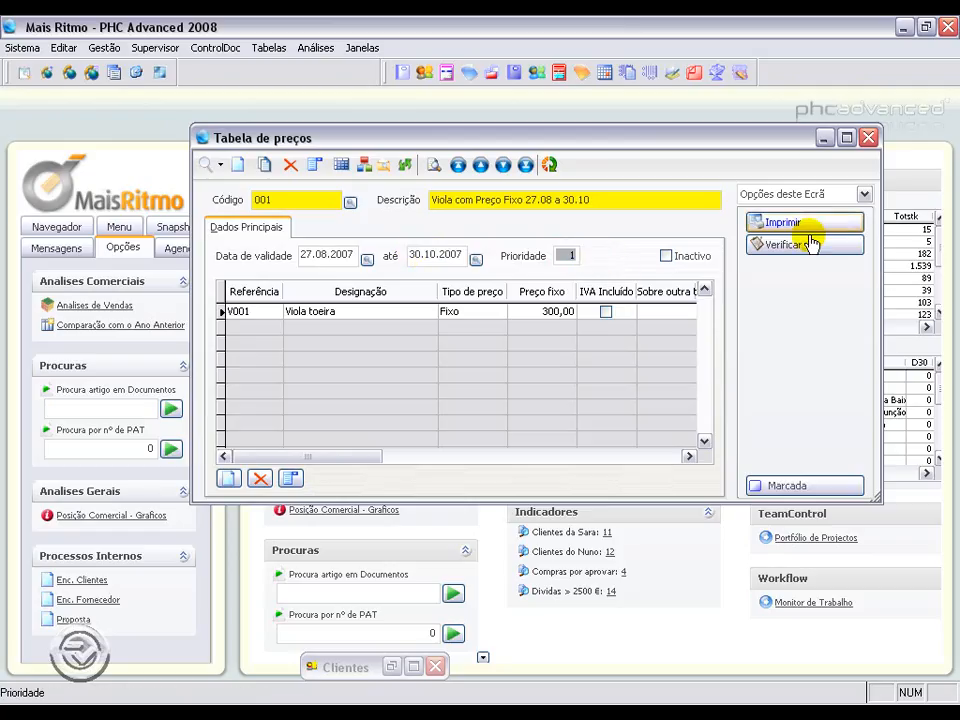
key(Escape)
Step: Create and save a new invoice for client A Casinha da Música with article V001
click(117, 47)
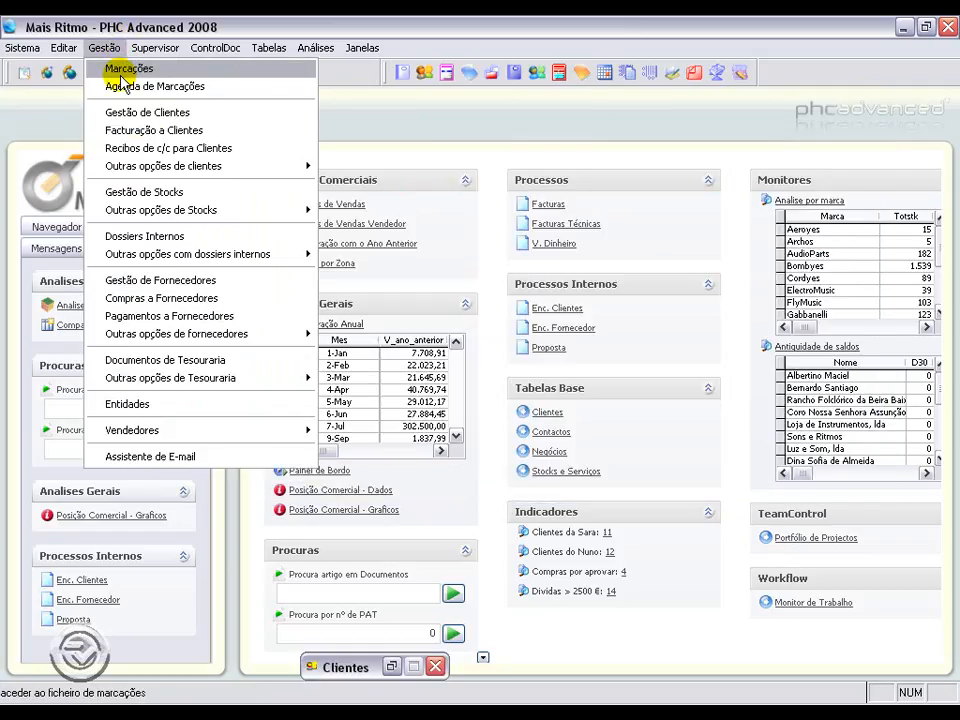
click(180, 129)
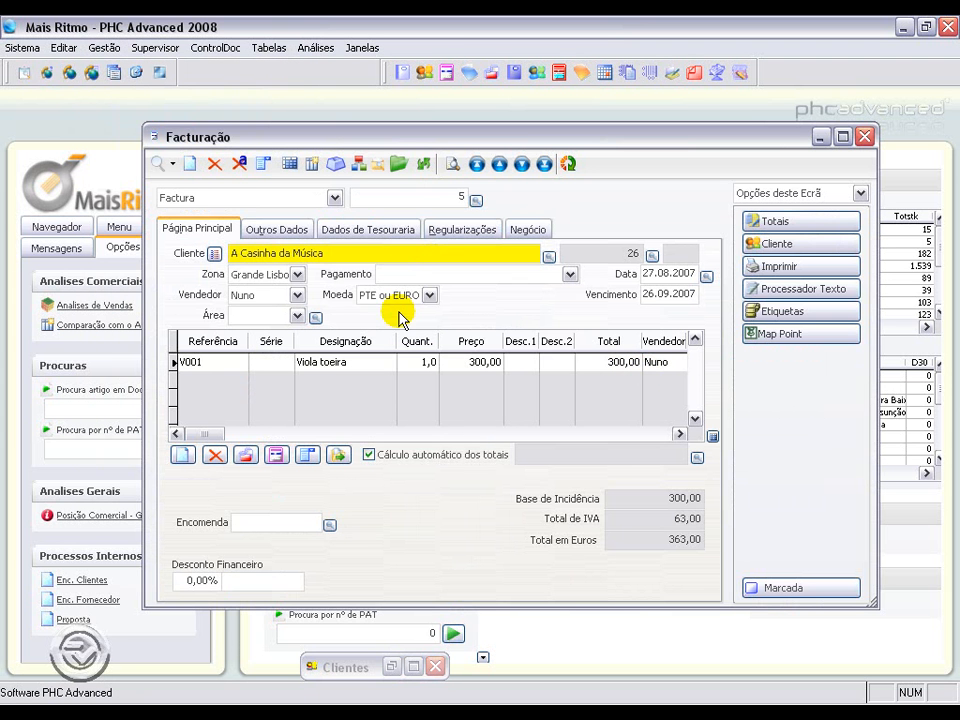
click(189, 163)
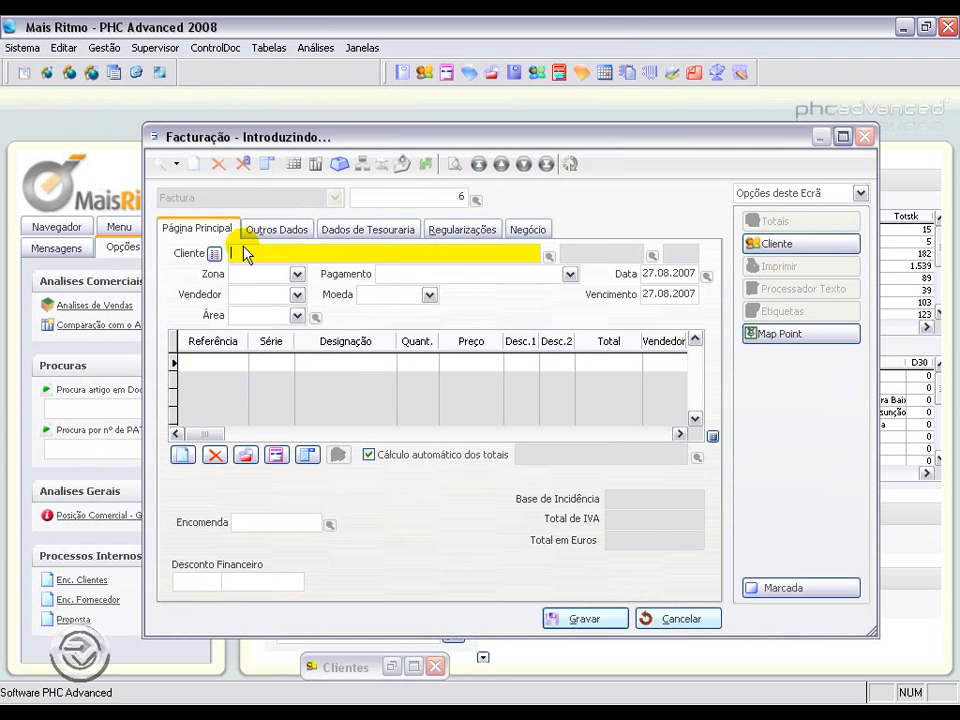
text(A Casinha da Música)
key(Tab)
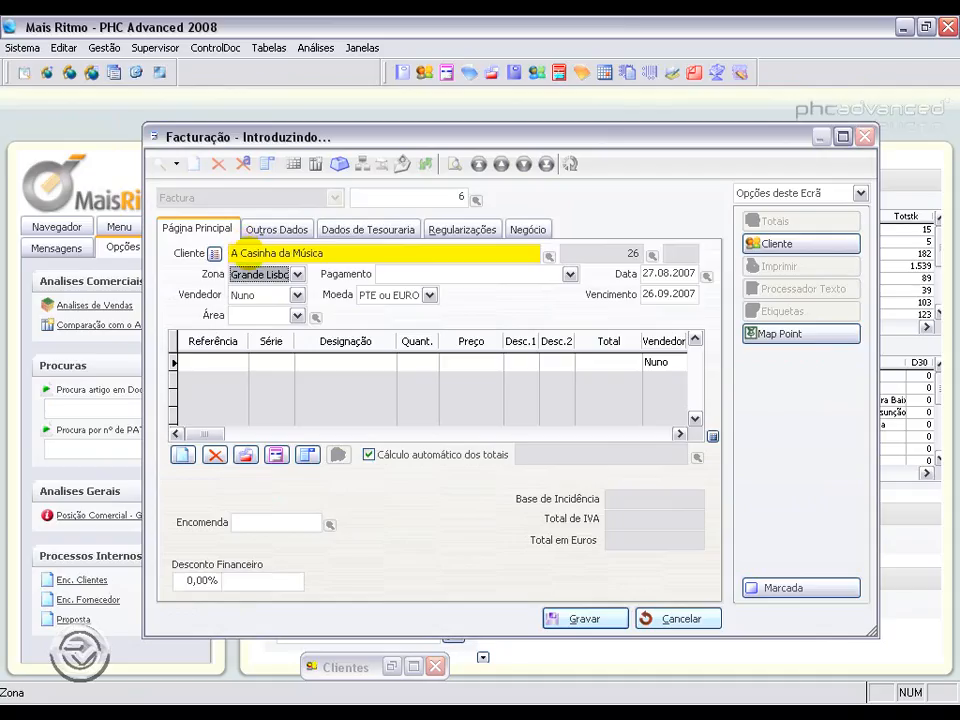
click(208, 362)
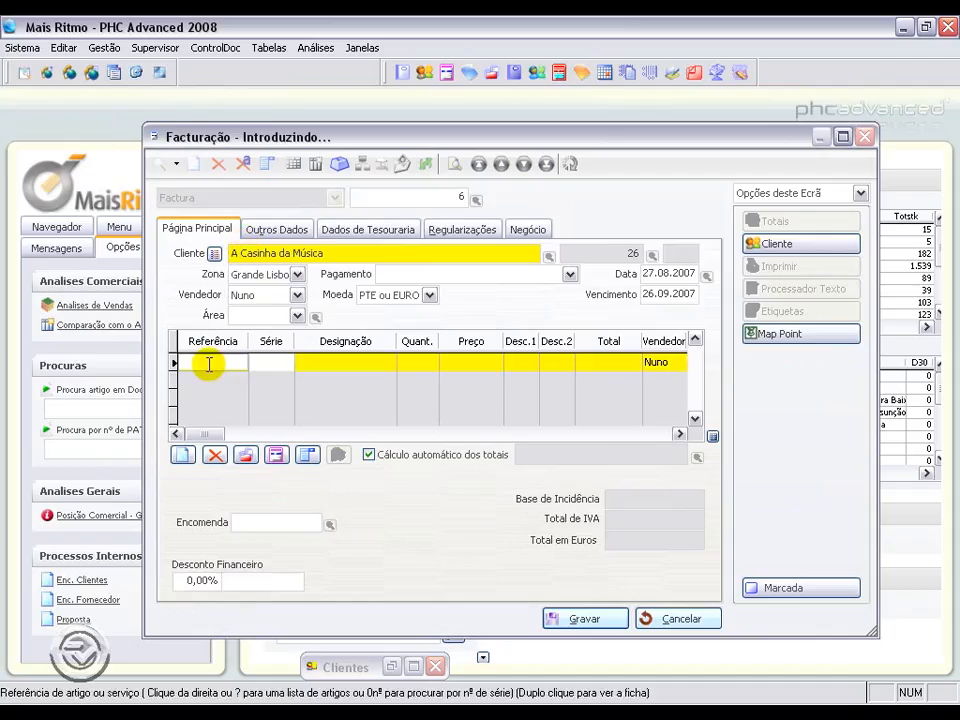
text(V001)
key(Return)
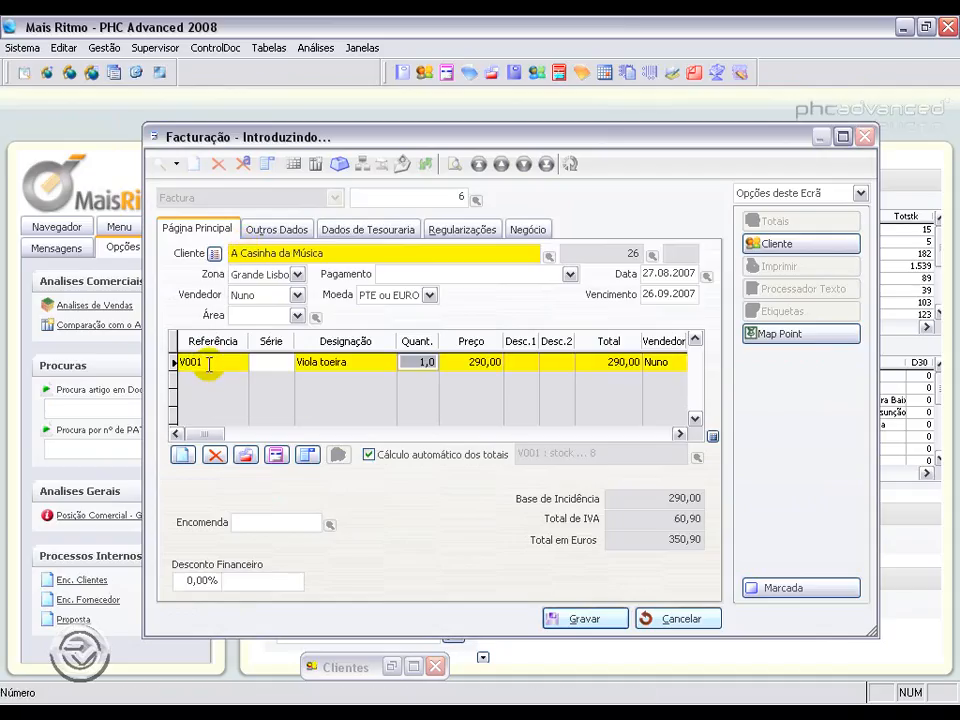
click(480, 362)
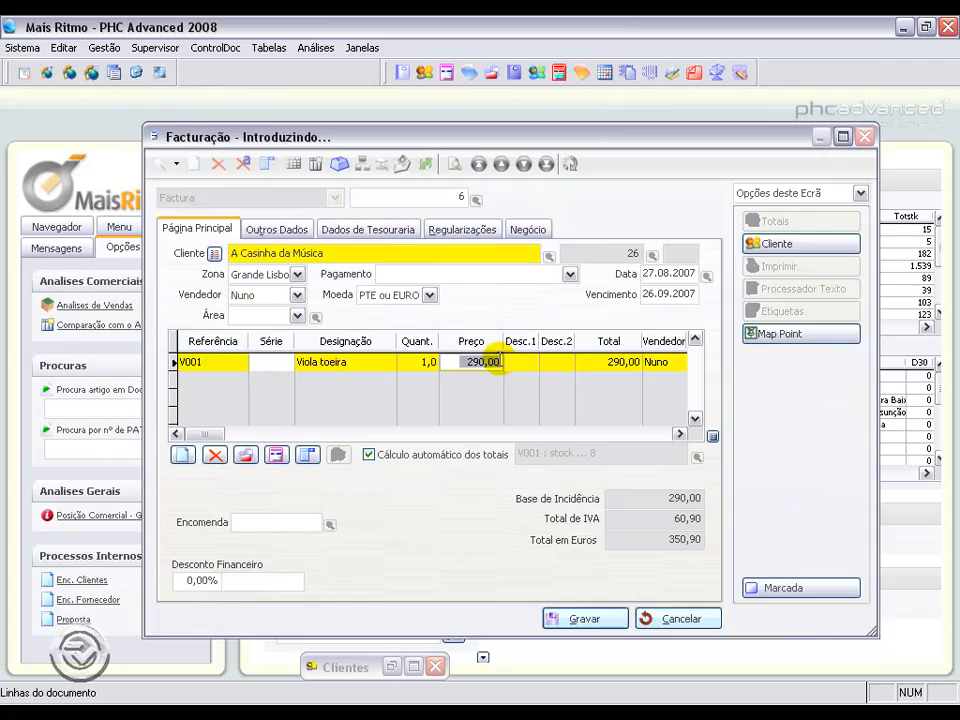
click(575, 621)
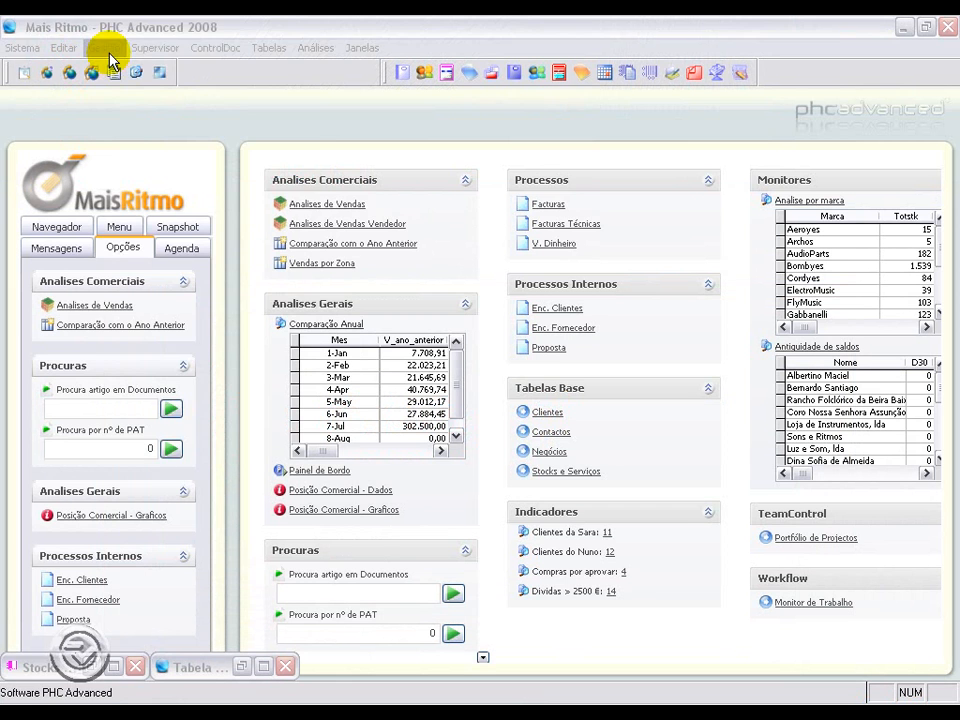
Step: Open the 'Viola associada a outra tabela' price table and examine its dates, priority and article lines
click(106, 50)
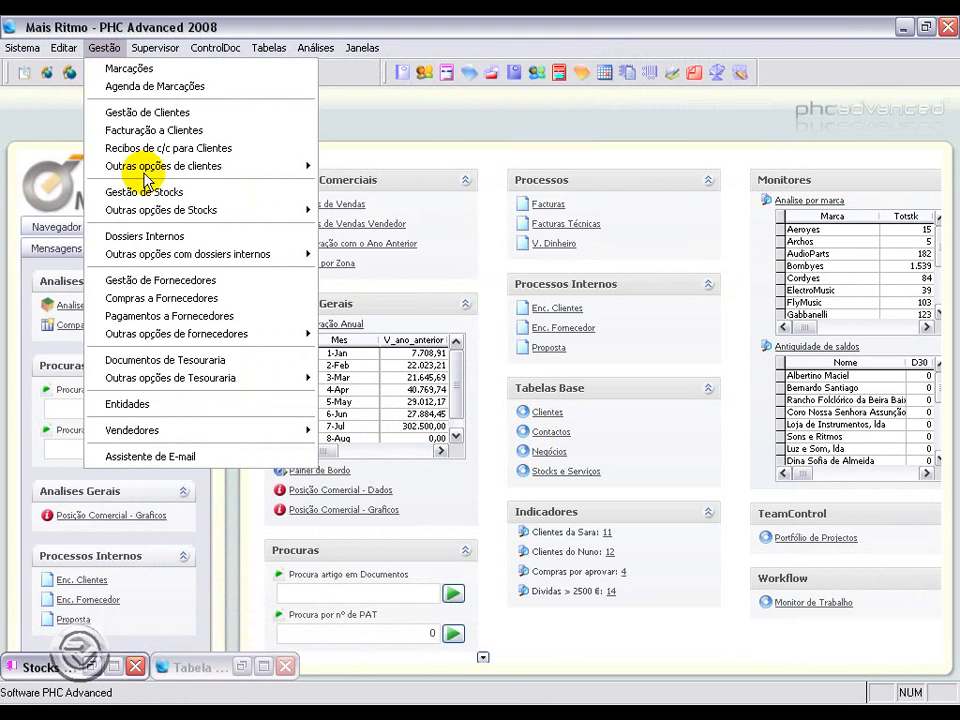
mouse_move(216, 210)
click(425, 359)
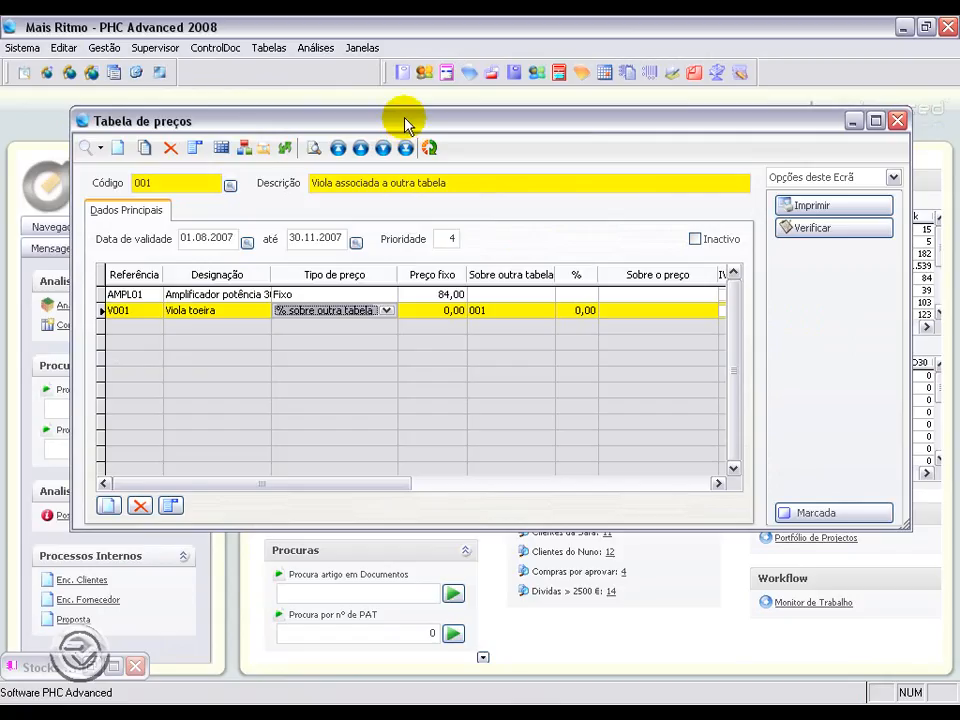
drag(403, 124, 404, 140)
click(170, 204)
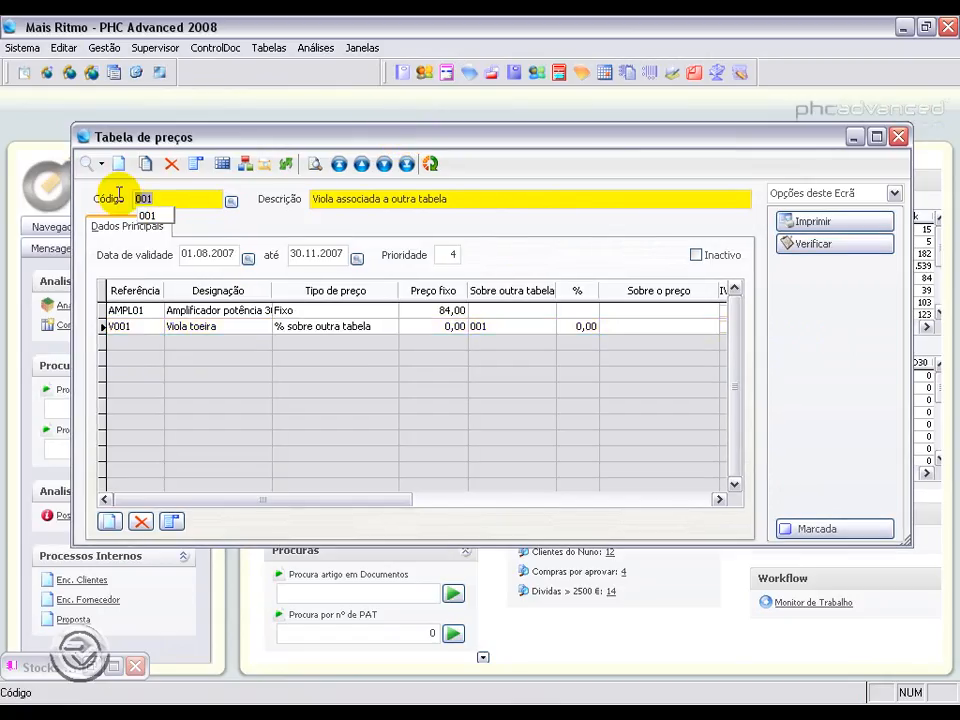
click(446, 254)
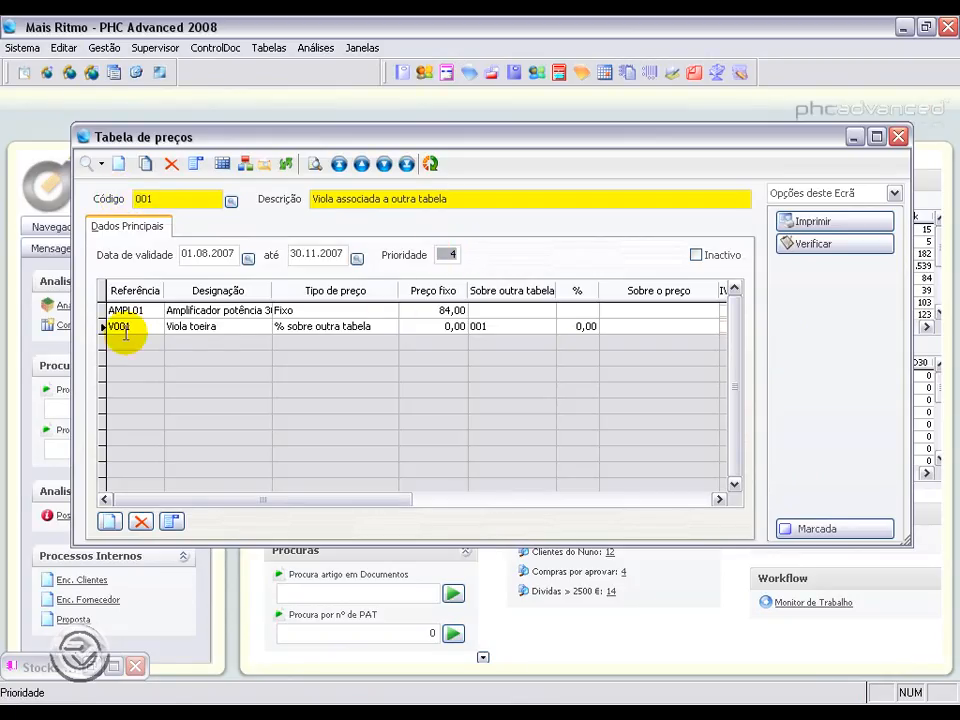
click(178, 310)
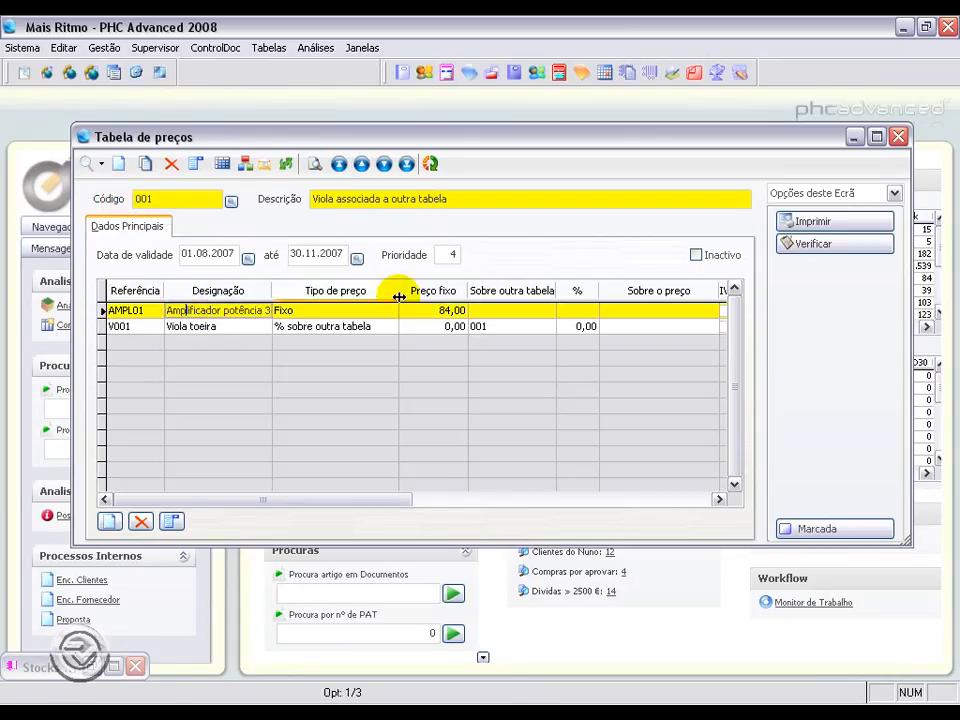
click(193, 327)
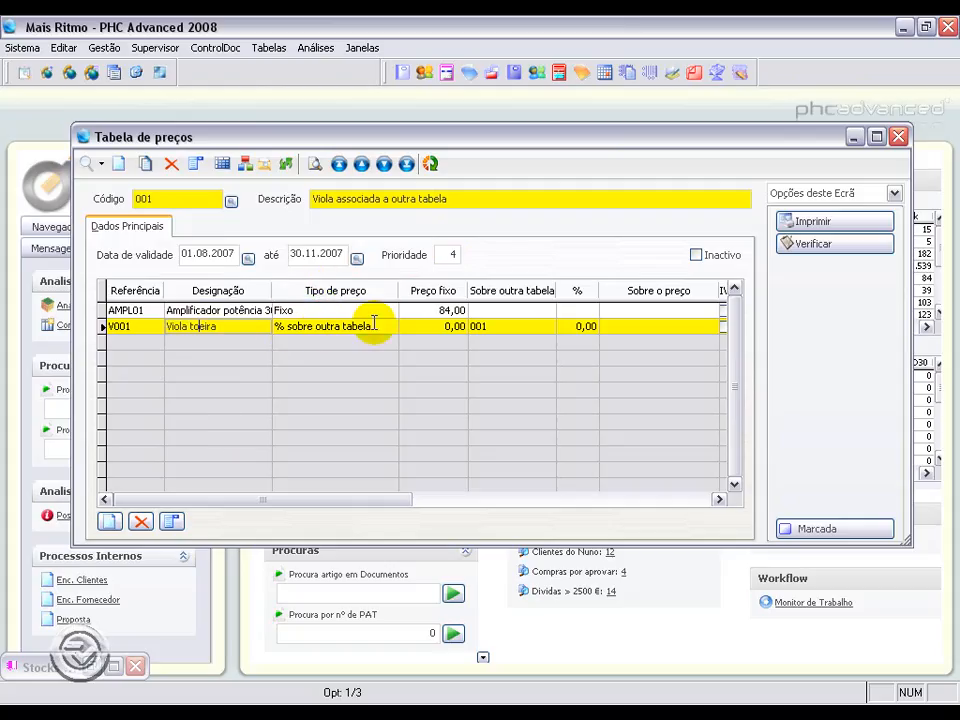
click(493, 326)
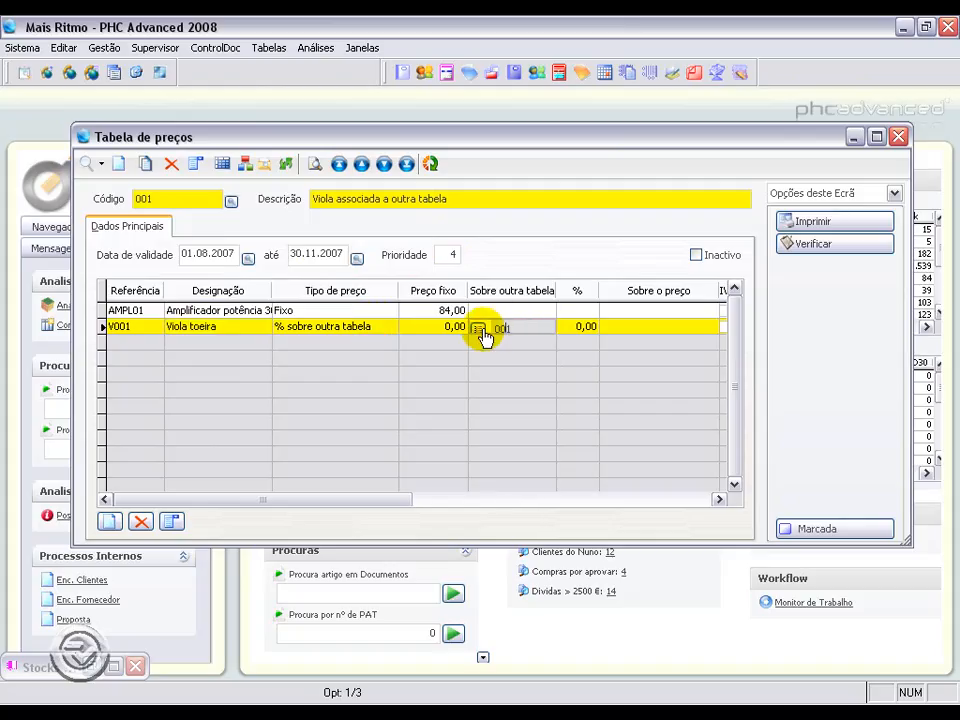
Step: Link the V001 line to the 'Viola com Percentagem 27.08 a 30.11' table, save, and close the price table
click(480, 328)
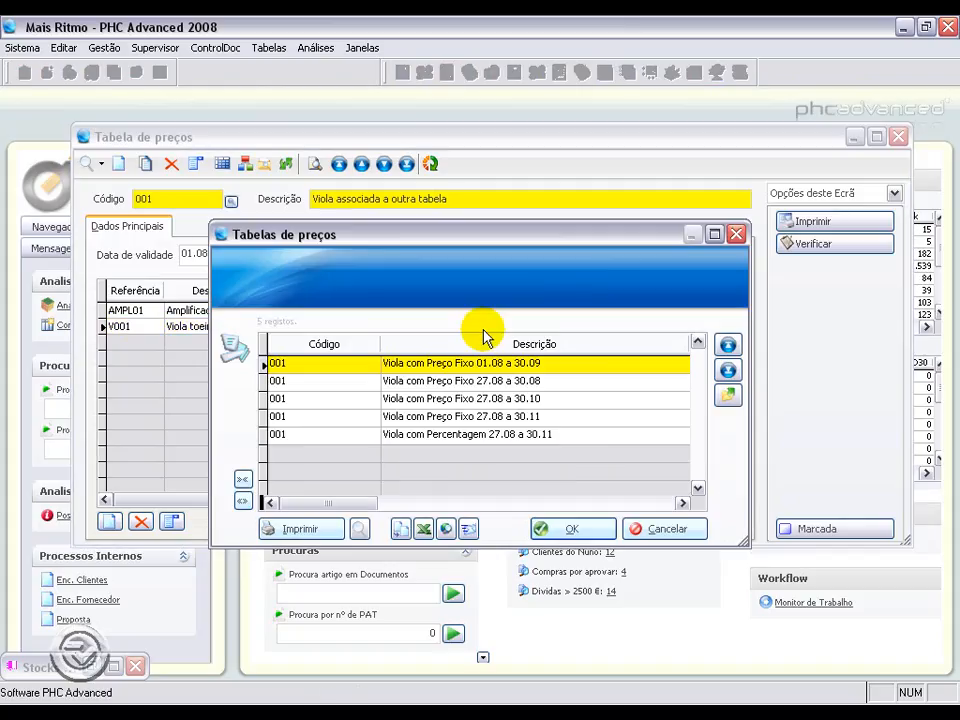
click(435, 434)
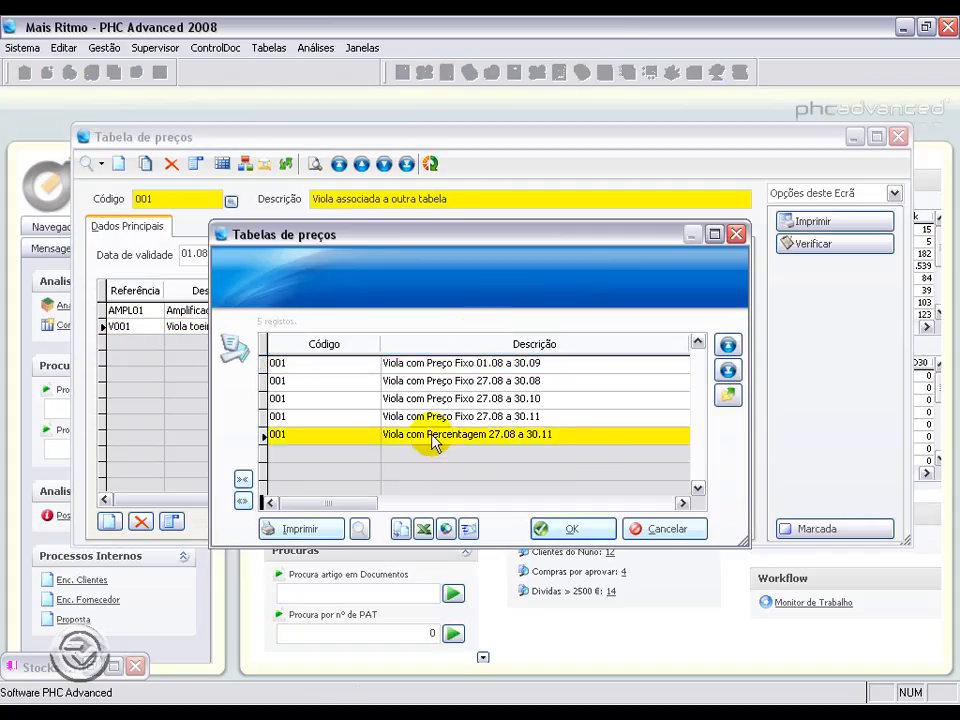
click(572, 531)
click(572, 560)
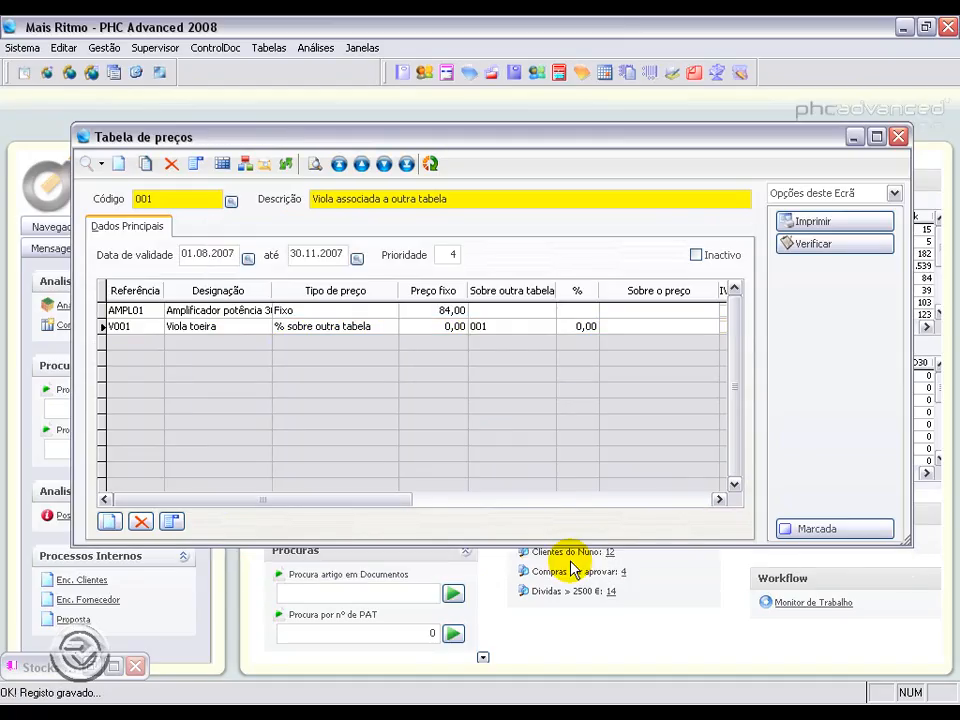
click(900, 139)
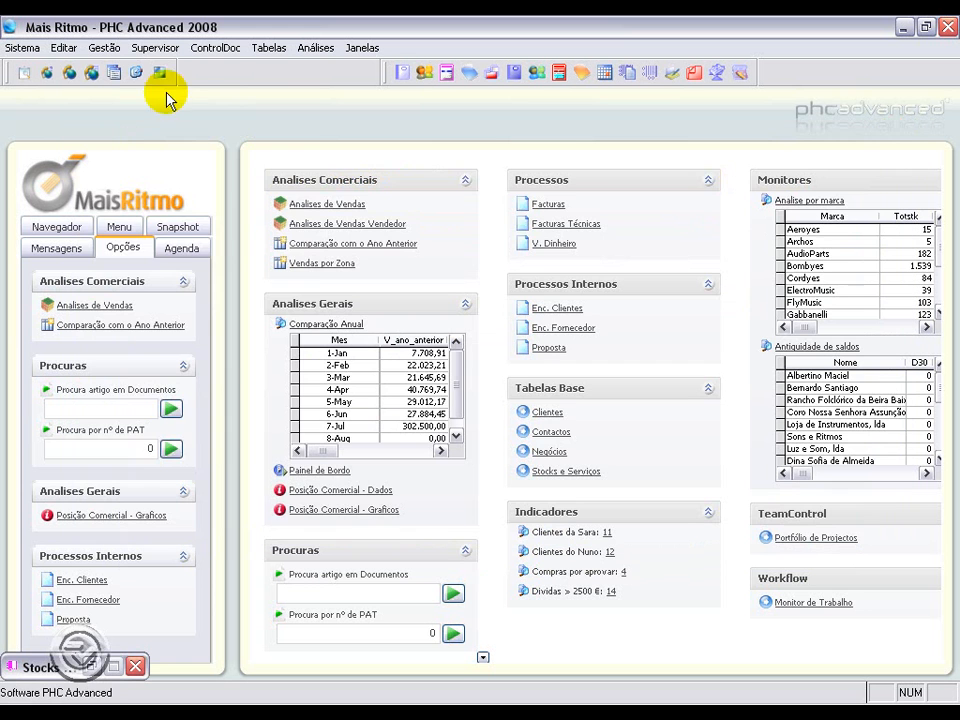
Step: Create another invoice for client A Casinha da Música with a Viola toeira (V001) line and save it
click(106, 48)
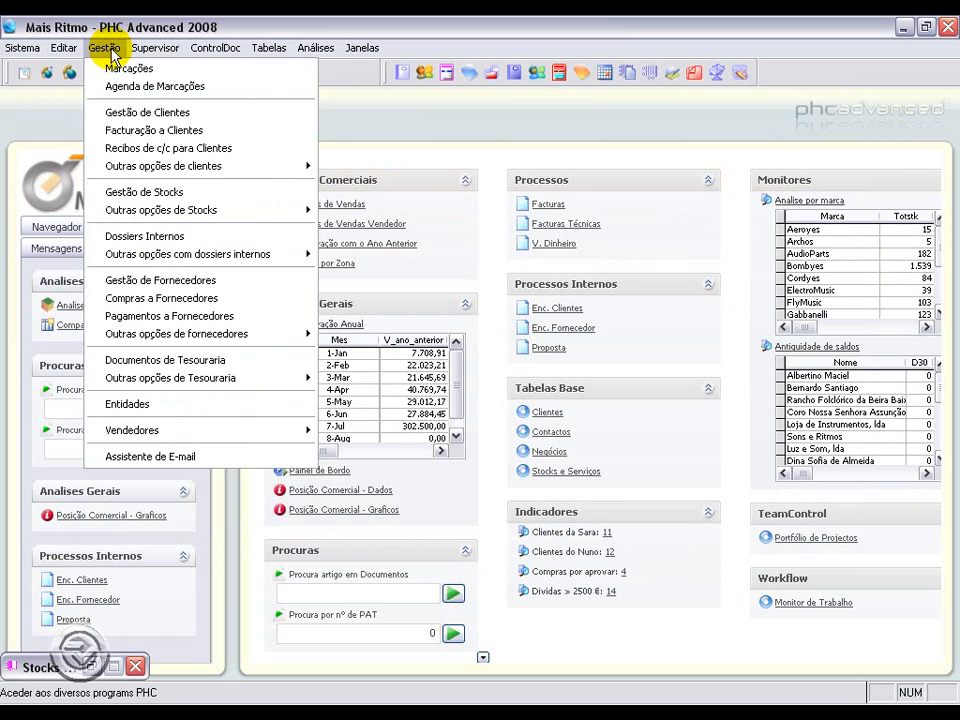
click(120, 129)
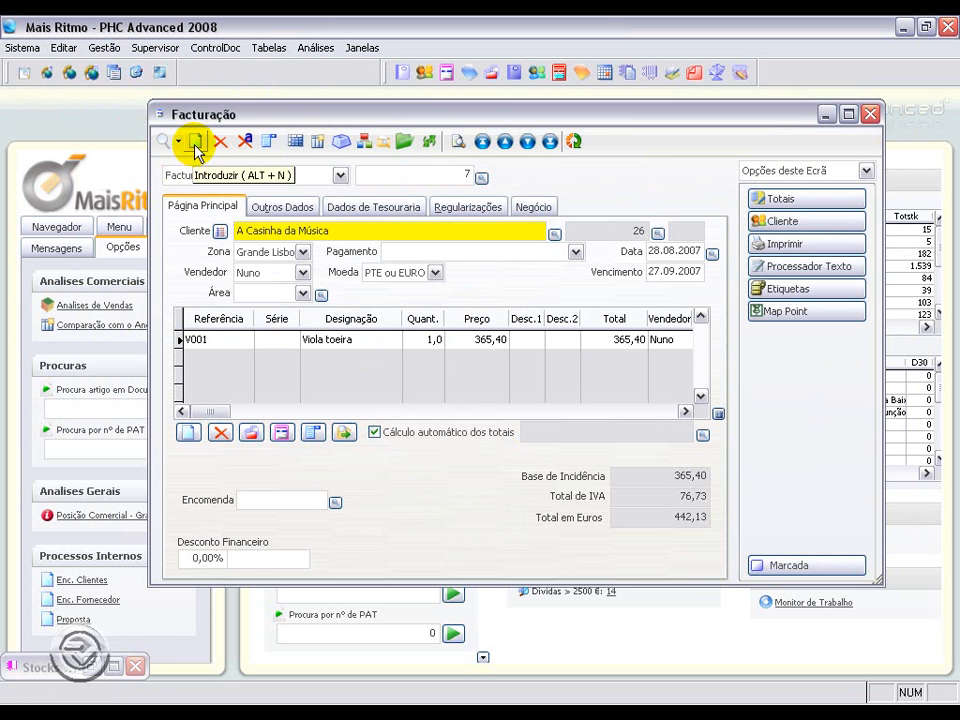
click(196, 142)
text(A)
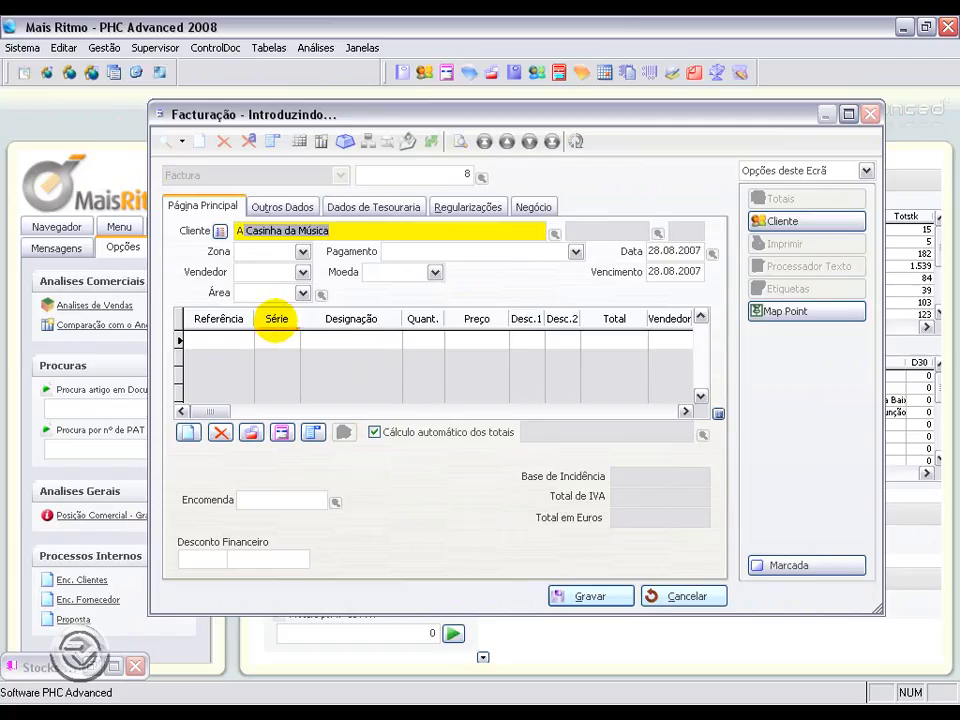
key(Tab)
click(193, 340)
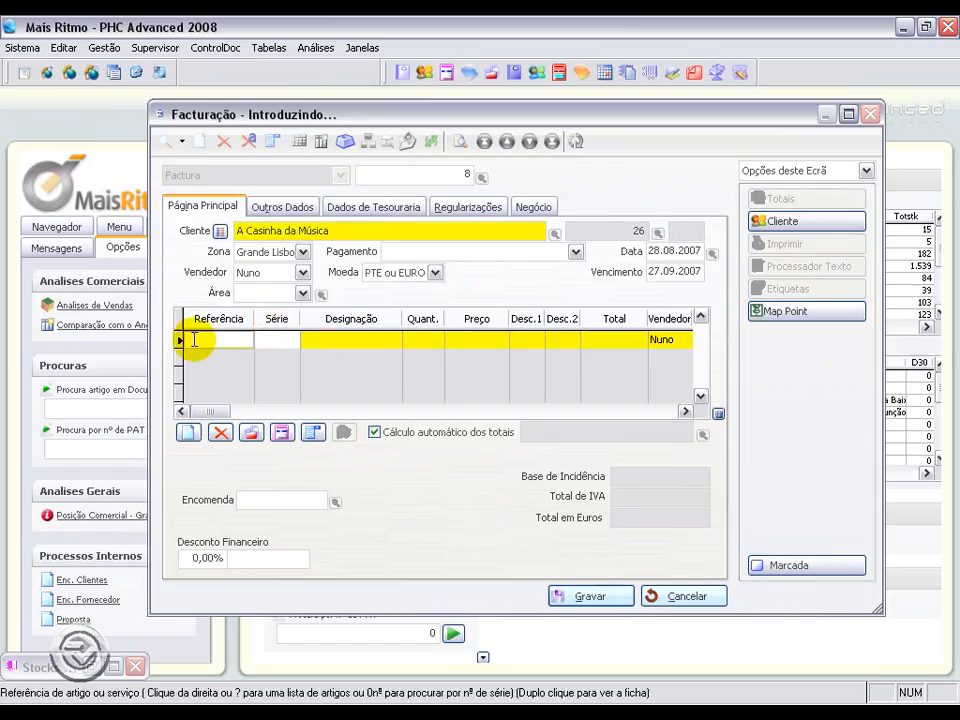
text(V001)
key(Tab)
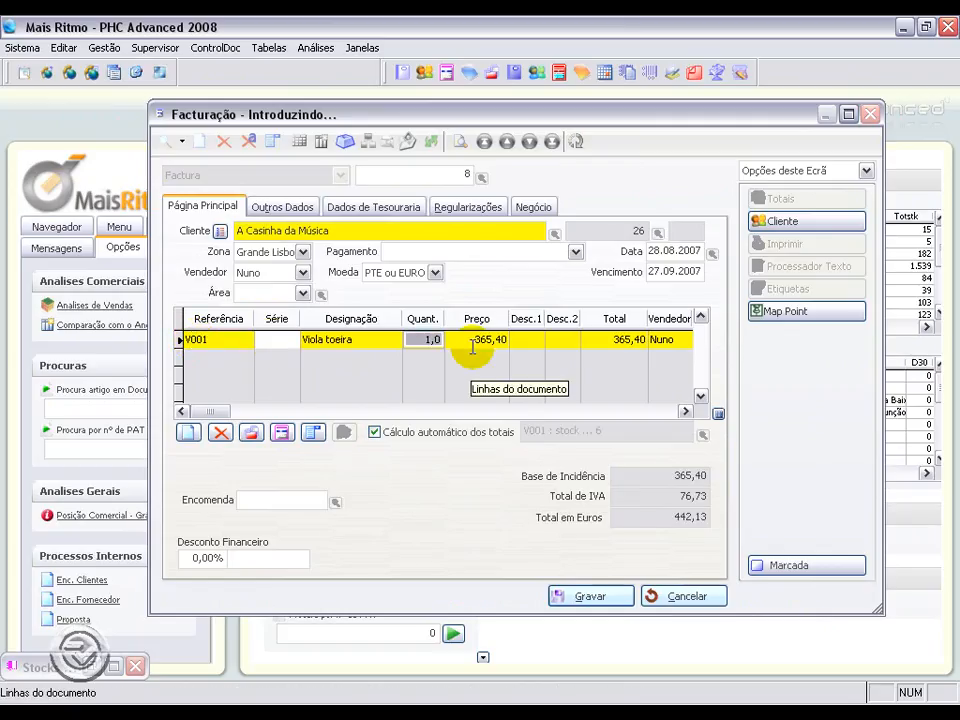
drag(472, 340, 517, 338)
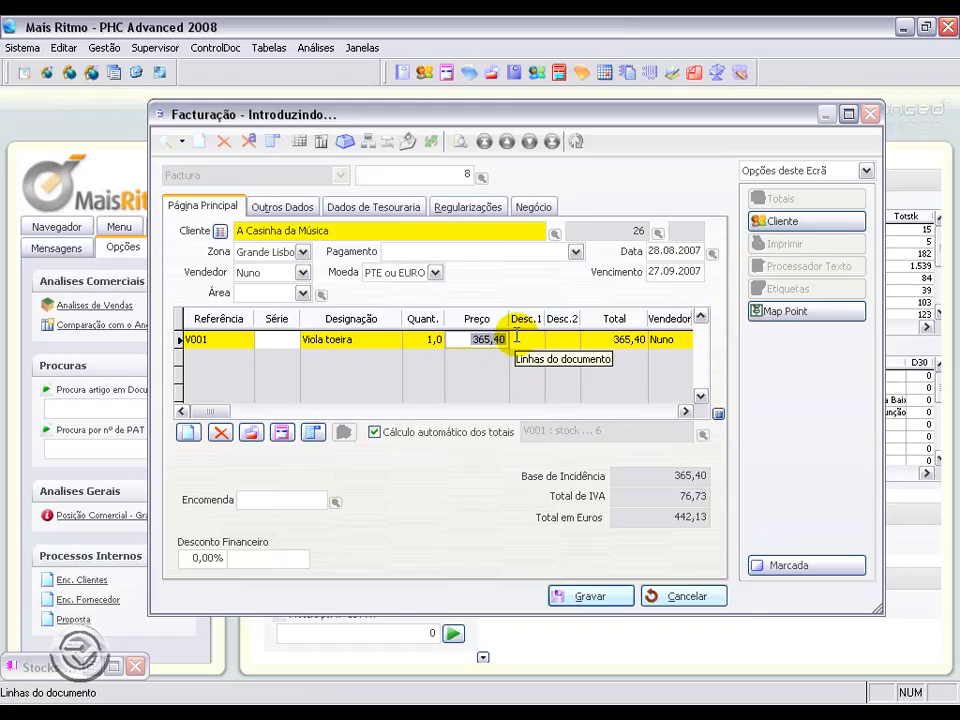
click(602, 600)
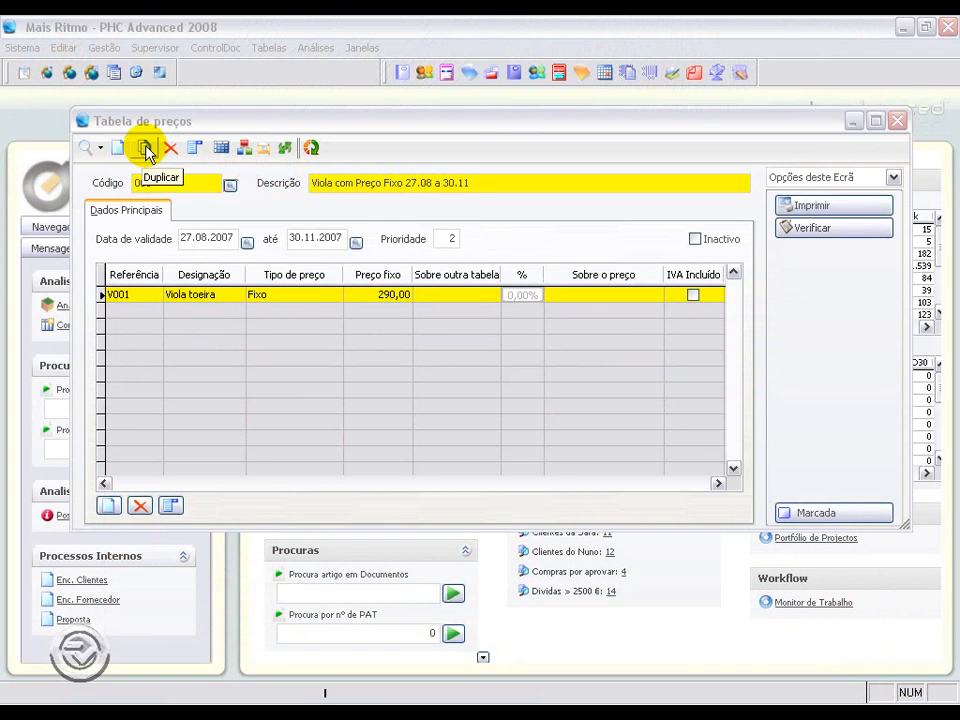
Step: Duplicate the 'Viola com Preço Fixo 27.08 a 30.11' price table and rename it 'Viola com Percentagem 27.08 a 30.11'
click(147, 149)
click(378, 184)
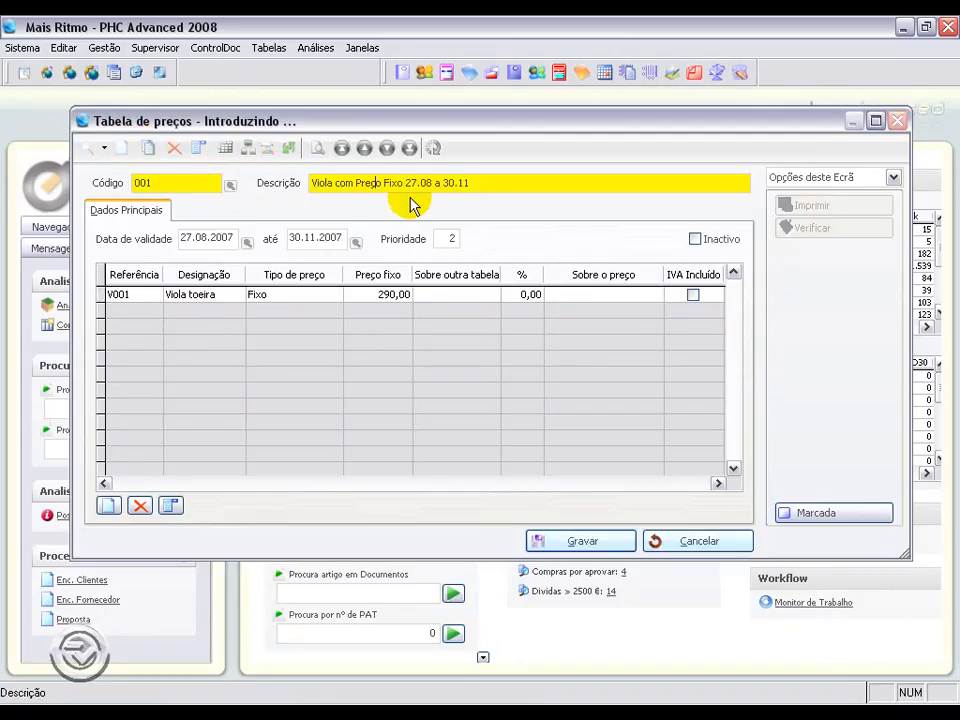
drag(399, 184, 362, 184)
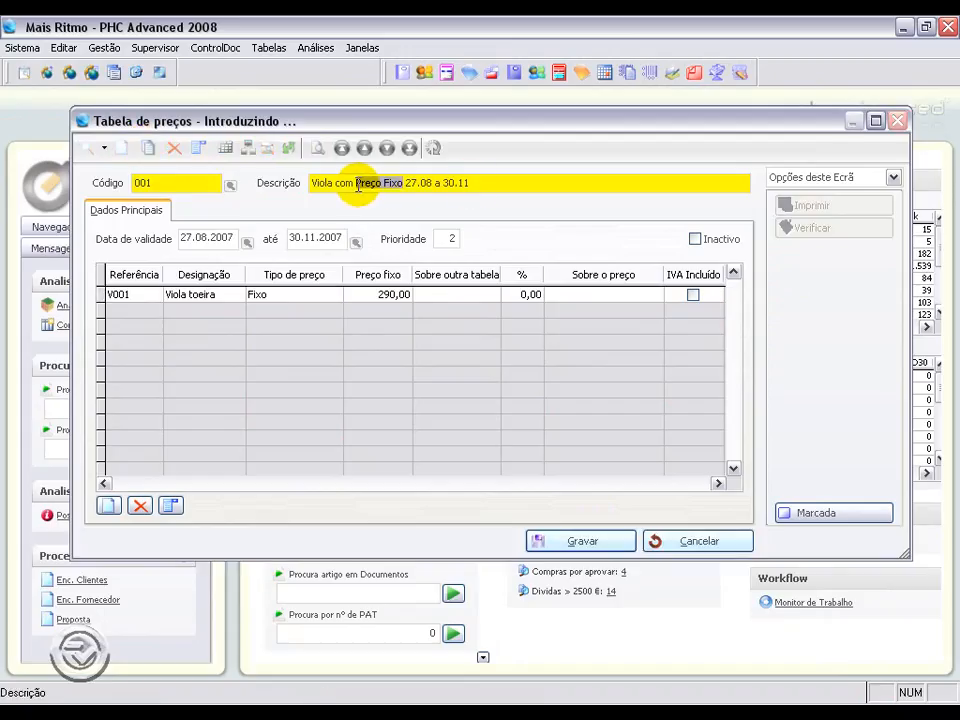
text(Percentagem)
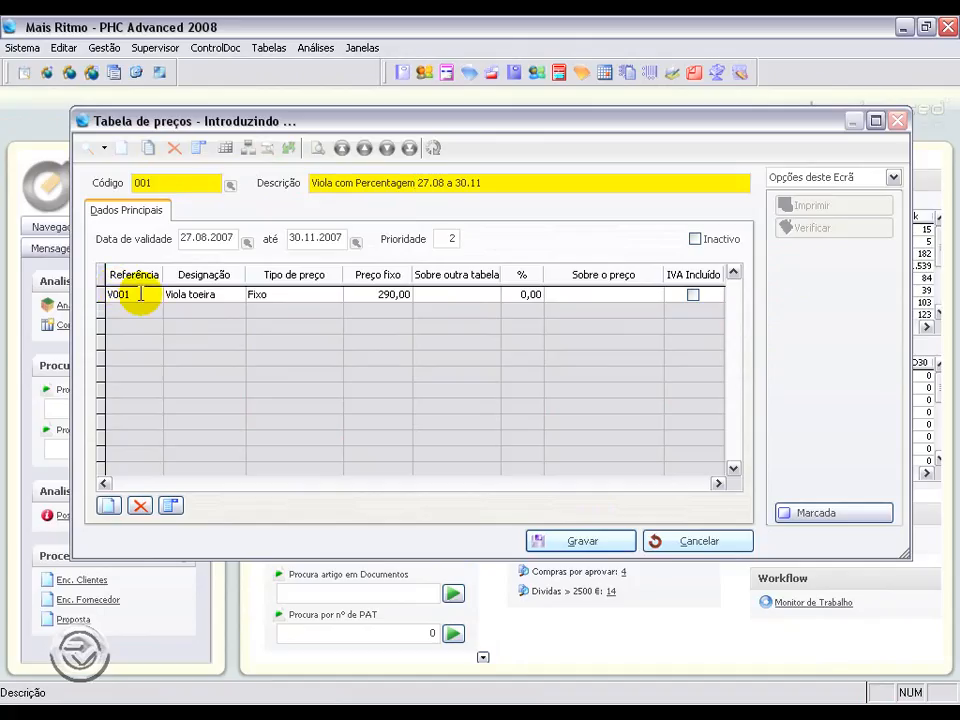
Step: Set the V001 line to 'Margem sobre um preço' with 30% over Preço de Venda 1
click(283, 293)
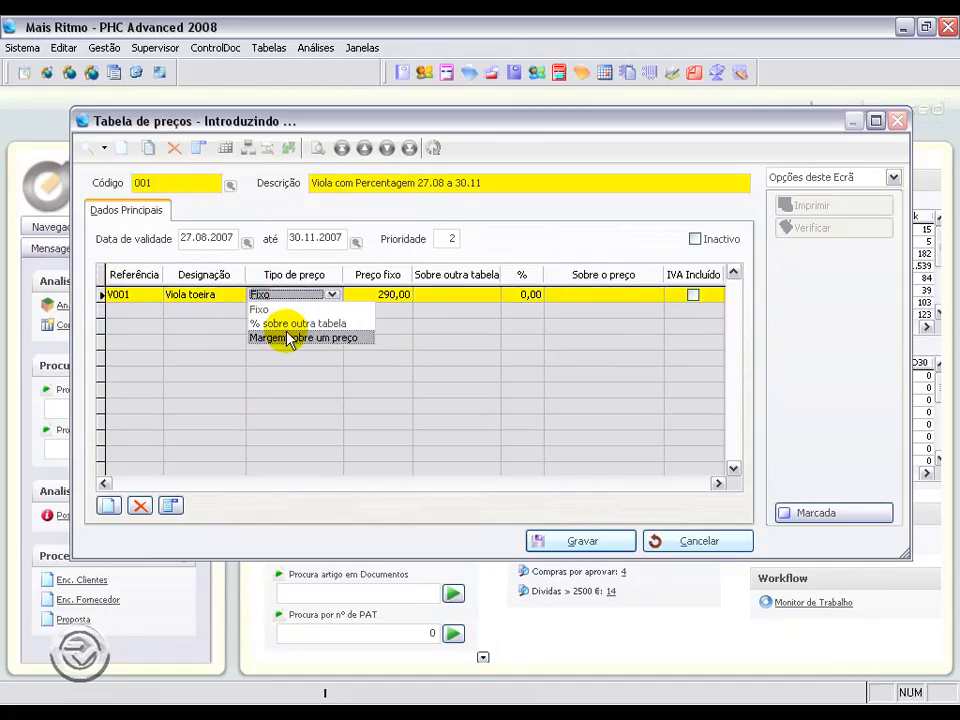
click(289, 338)
click(505, 295)
drag(505, 295, 569, 293)
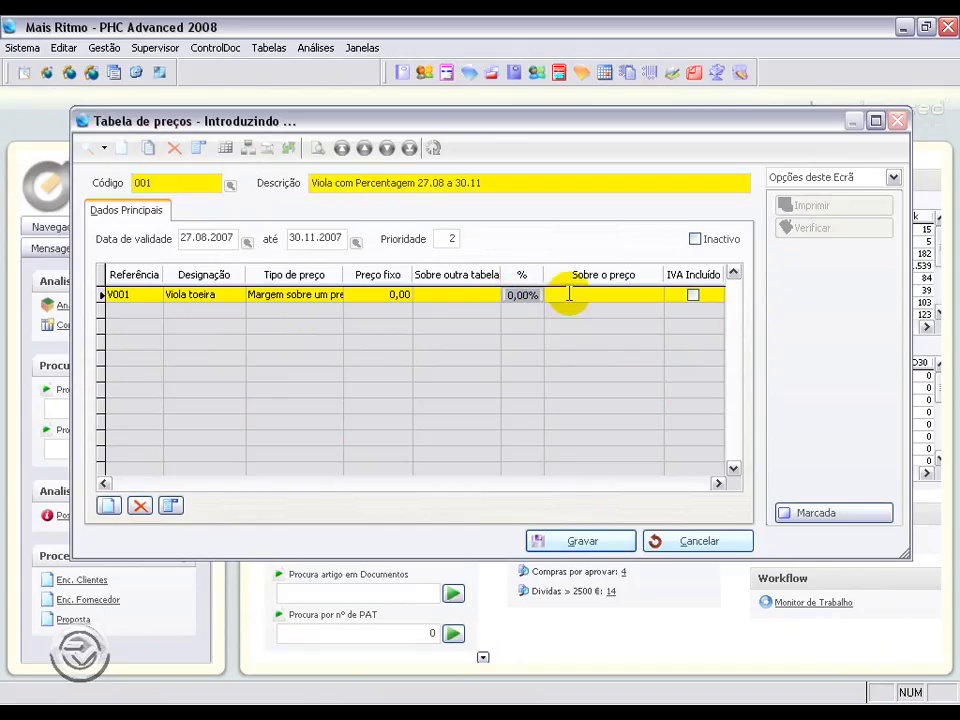
text(30)
click(569, 293)
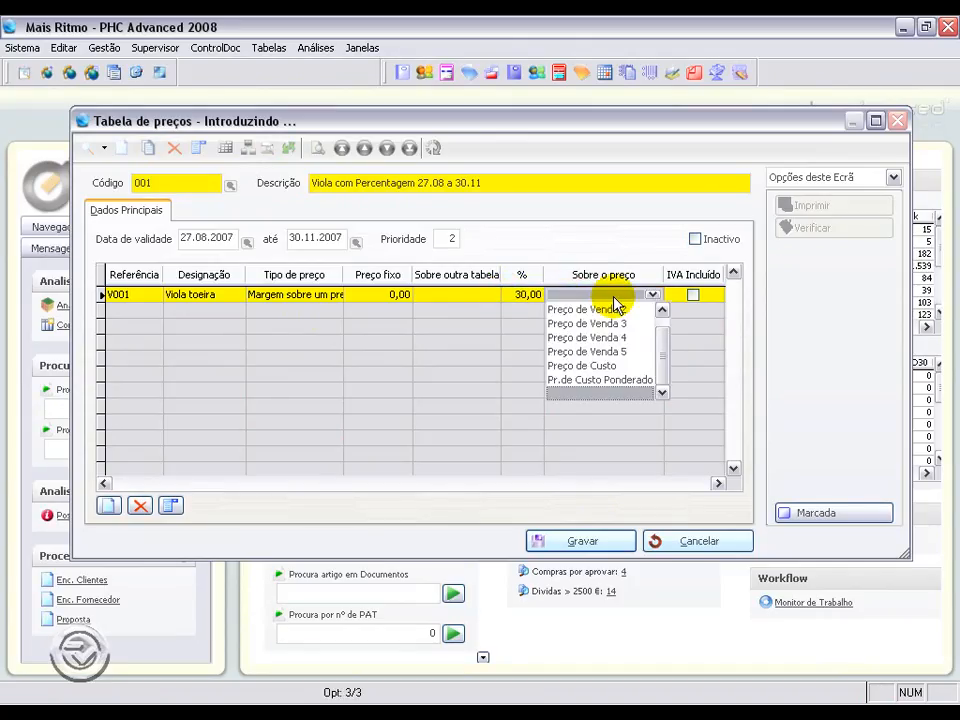
scroll(662, 340, up, 1)
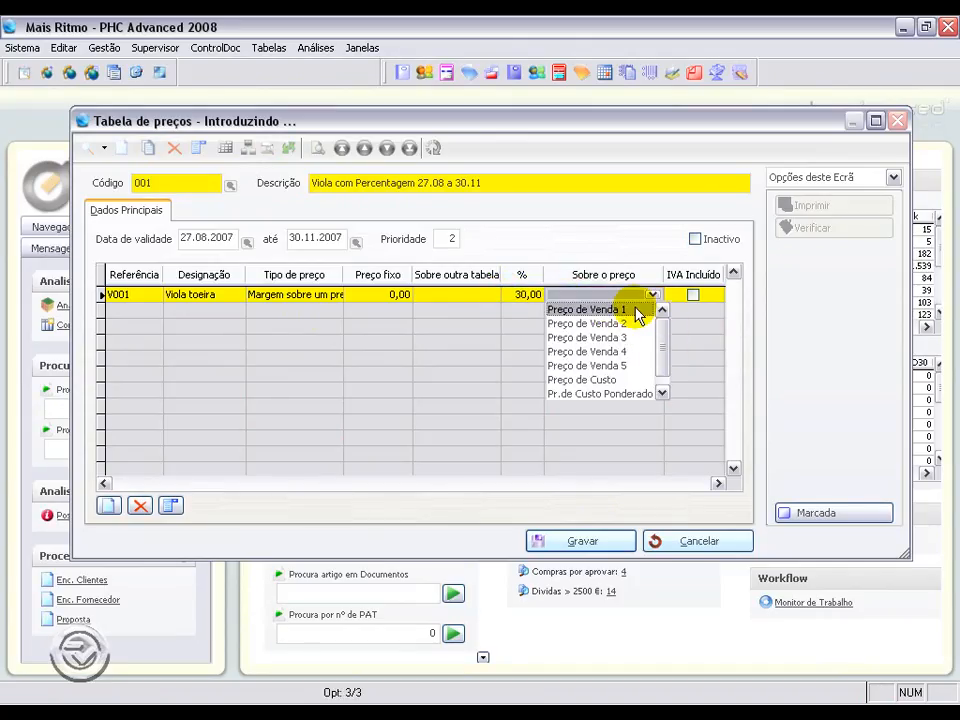
click(645, 310)
Step: Set the table's priority to 3 and save the new price table
click(448, 238)
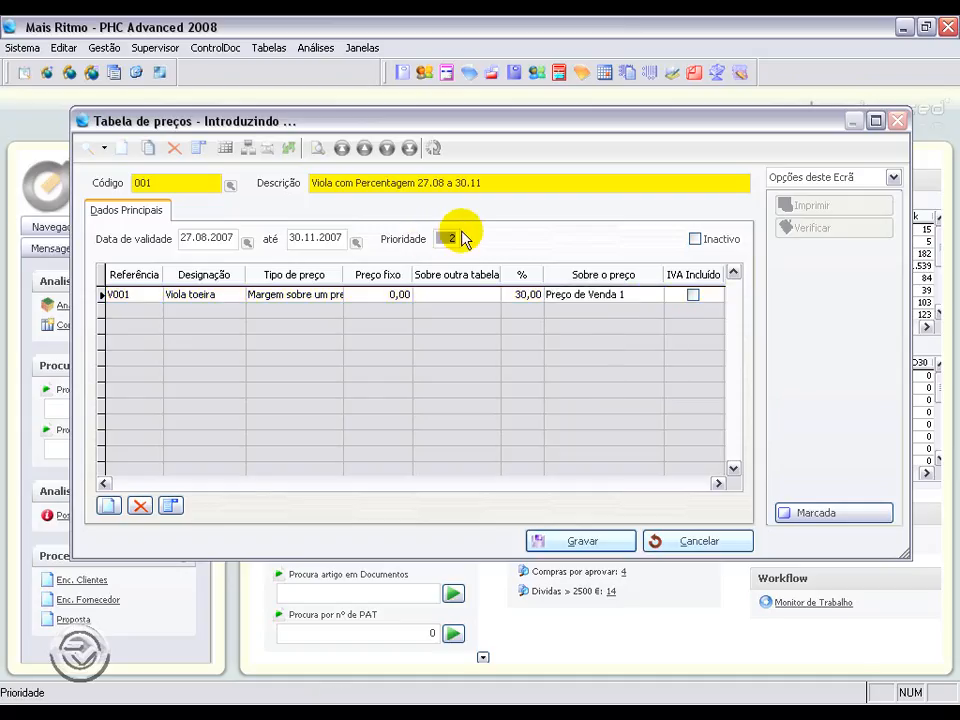
text(3)
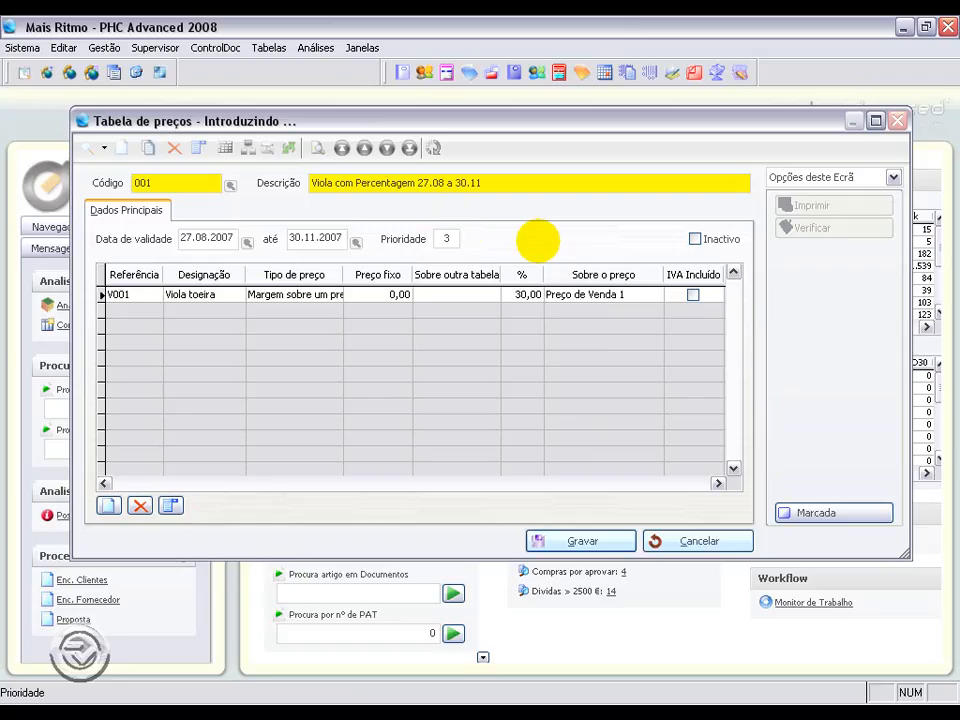
click(601, 544)
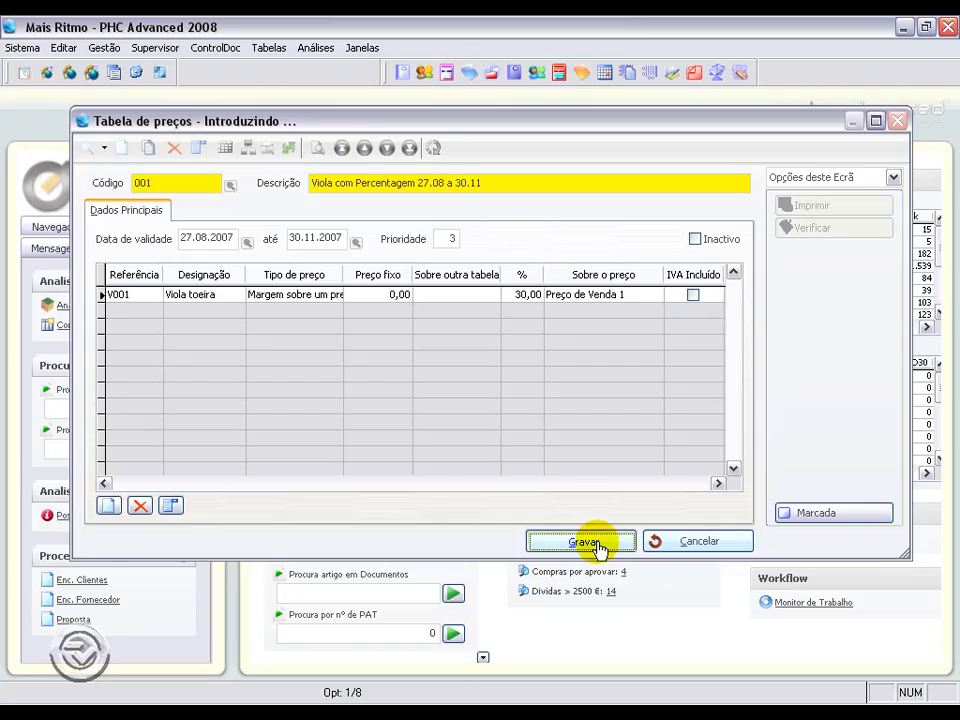
Step: Open the V001 Viola toeira stock record to check its sale prices, then minimize the open windows
click(104, 47)
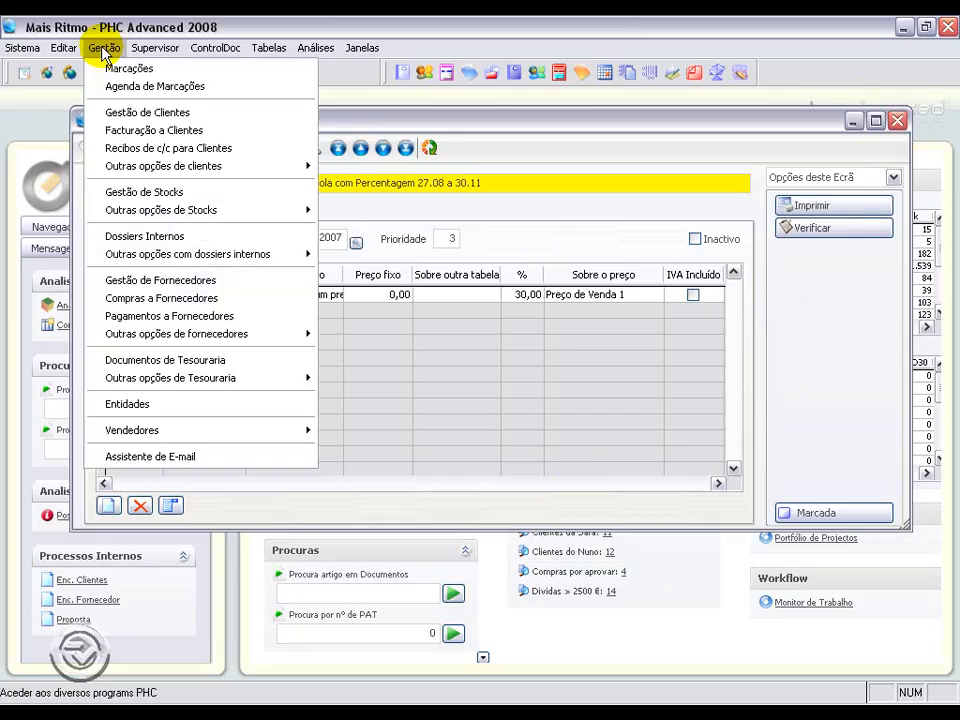
click(127, 195)
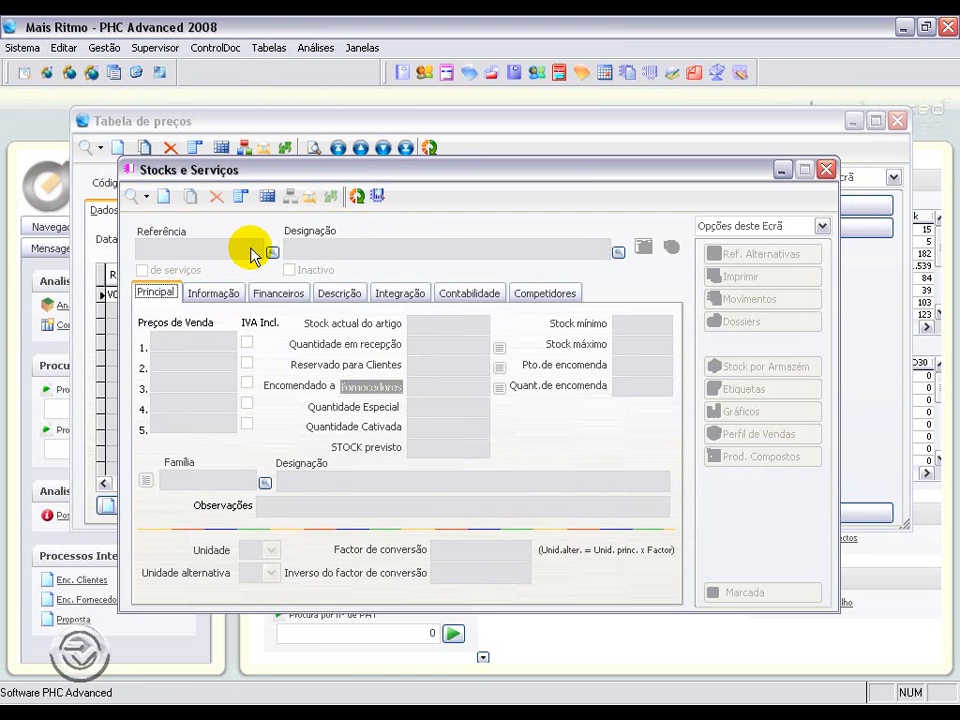
drag(273, 169, 319, 255)
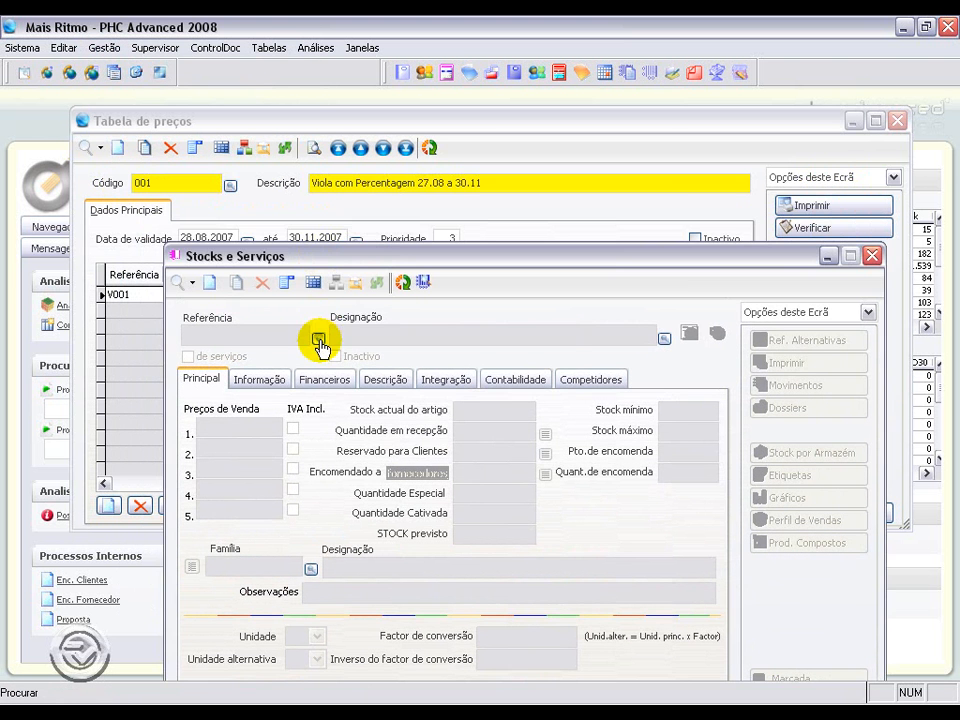
click(319, 341)
click(534, 452)
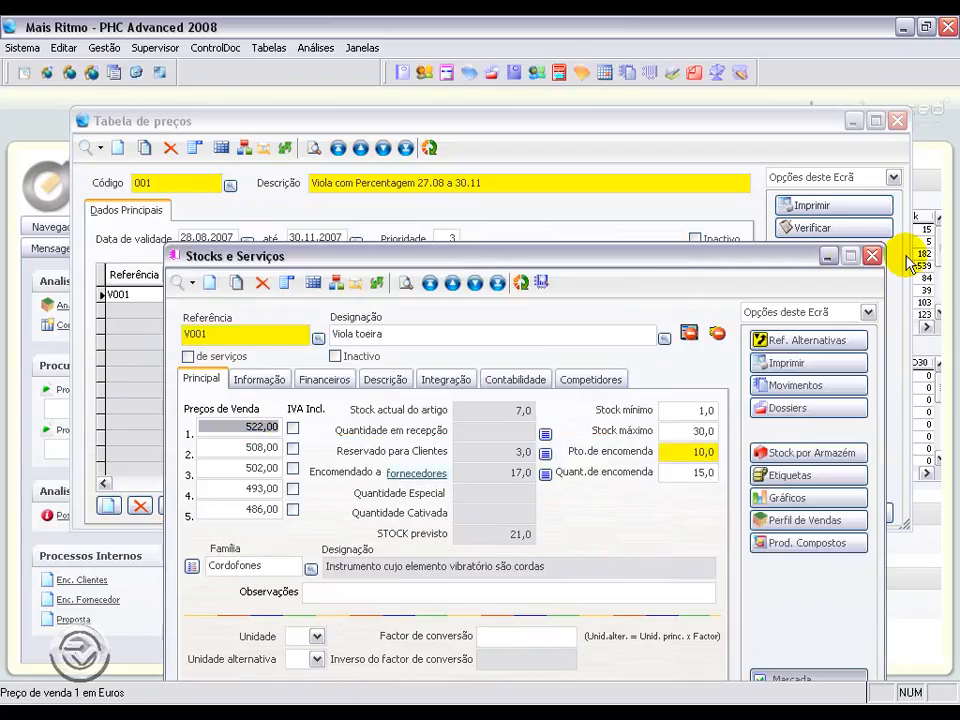
click(828, 256)
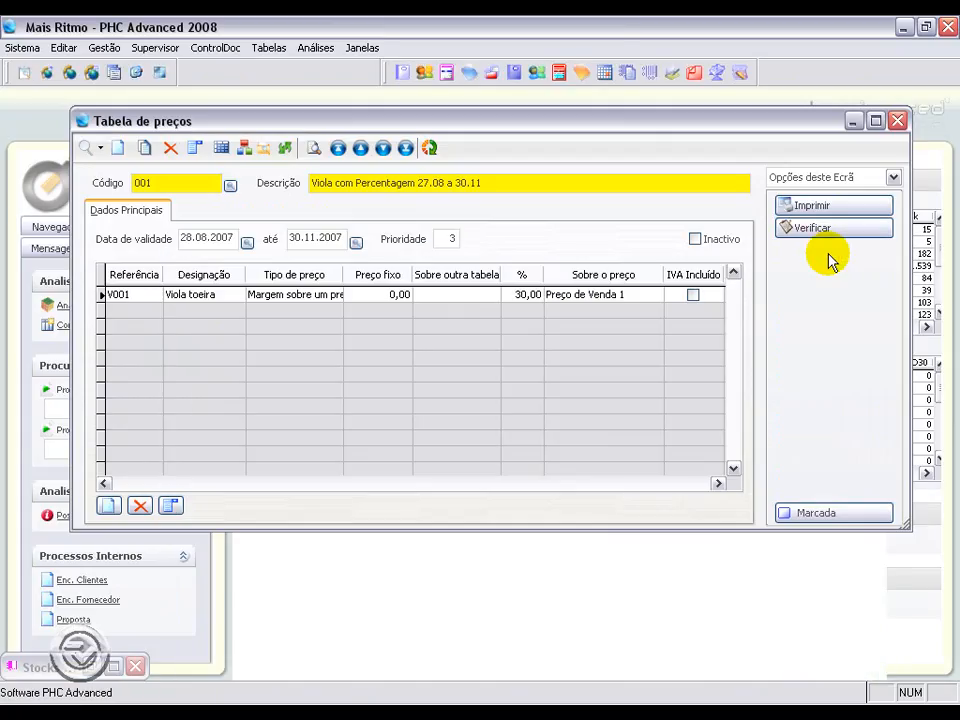
click(852, 122)
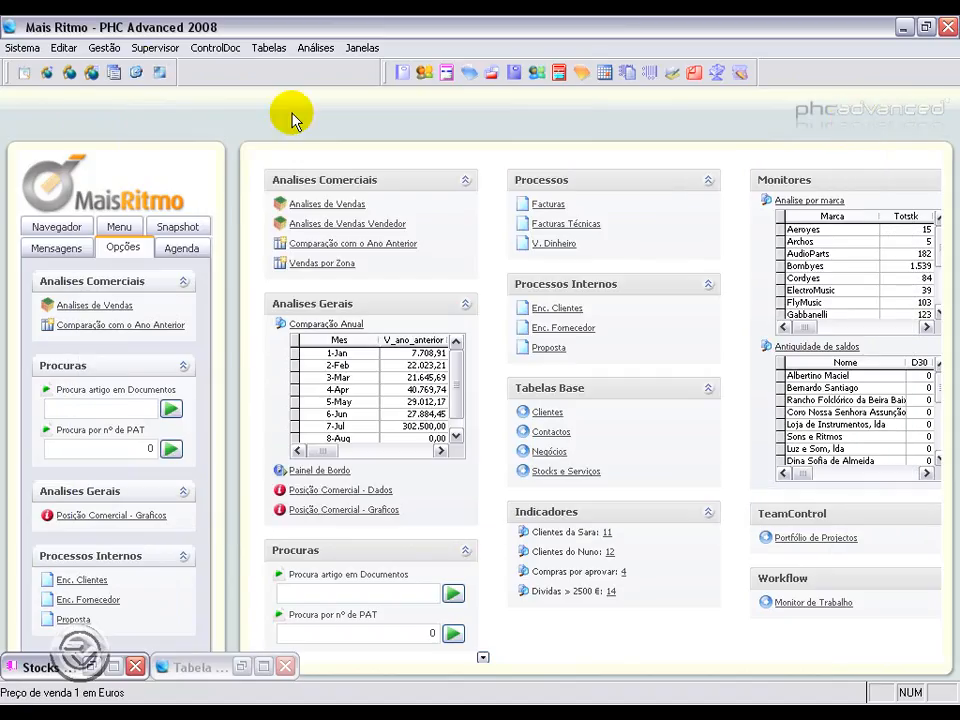
Step: Create and save a new invoice for A Casinha da Música with article V001
click(95, 50)
click(107, 130)
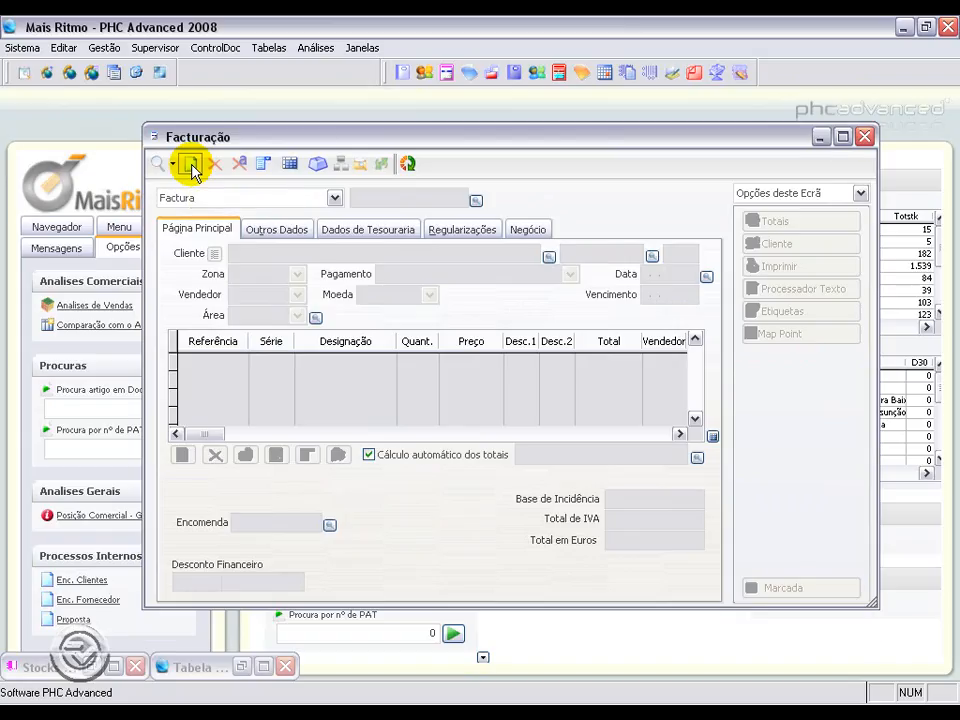
click(193, 163)
text(A Casinha da Música)
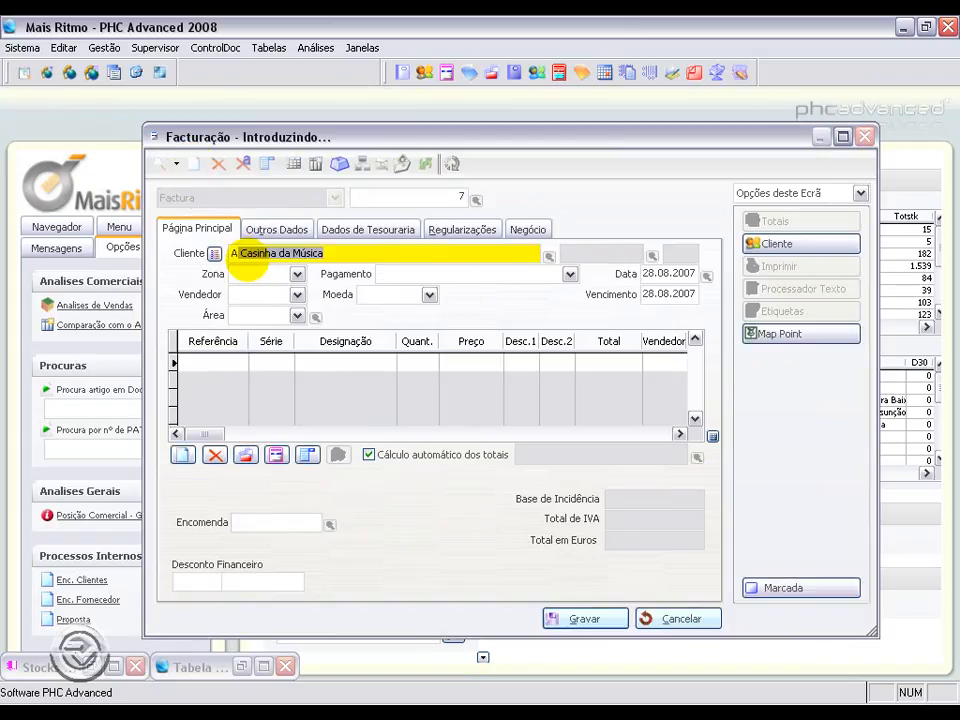
click(196, 366)
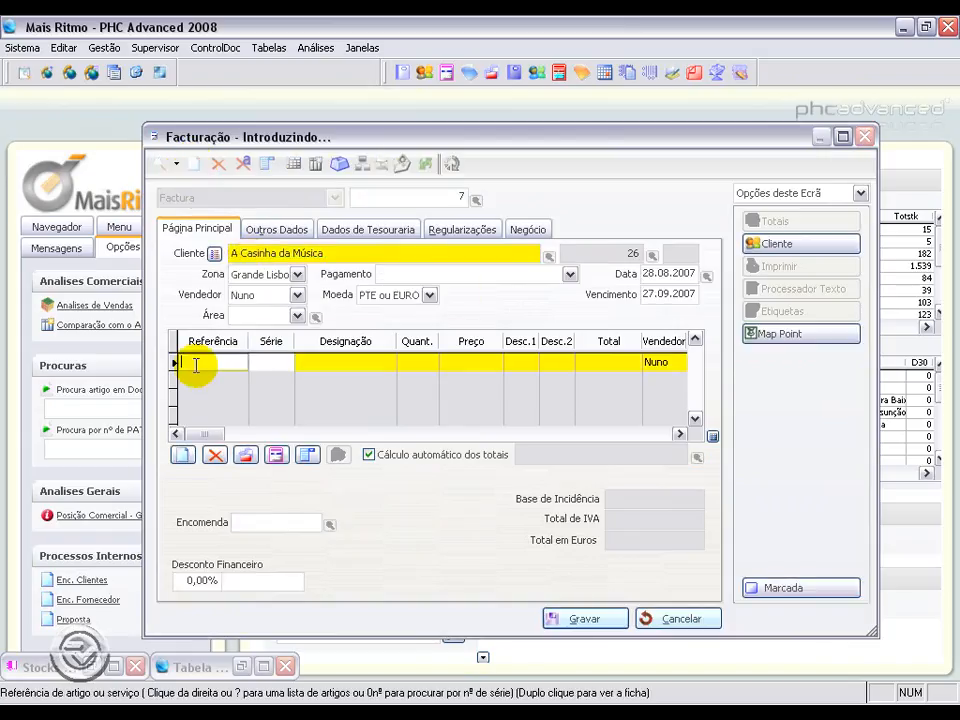
text(V001)
key(Return)
key(Return)
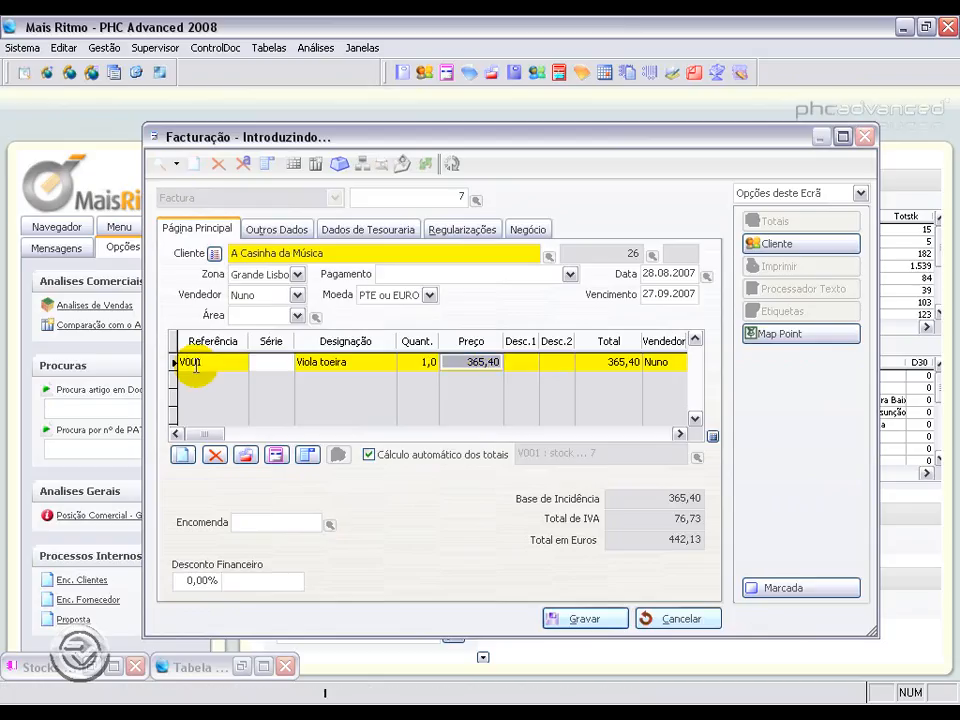
click(462, 362)
drag(462, 362, 508, 362)
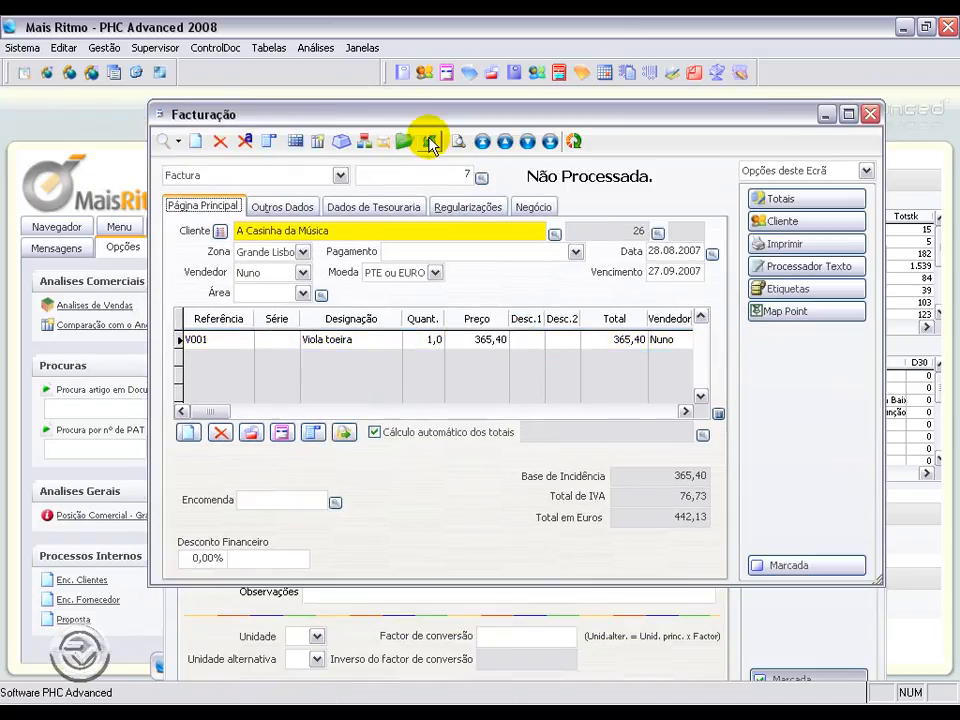
click(429, 143)
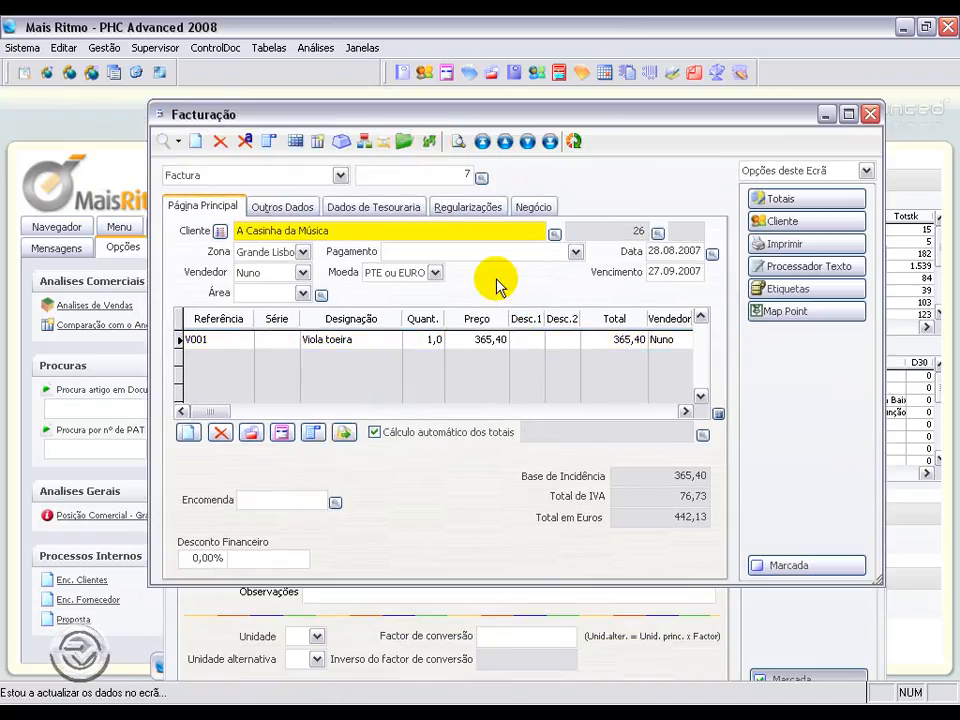
Step: Use the calculator to check the invoice price of V001 against its Preço de Venda 1 of 522
click(22, 47)
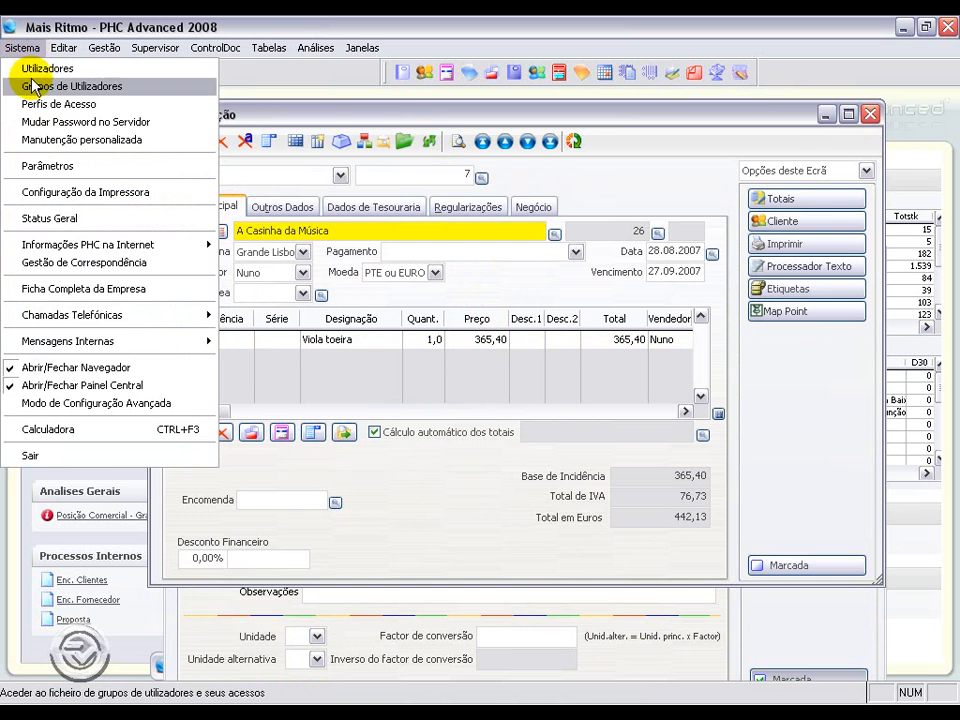
click(68, 429)
click(230, 630)
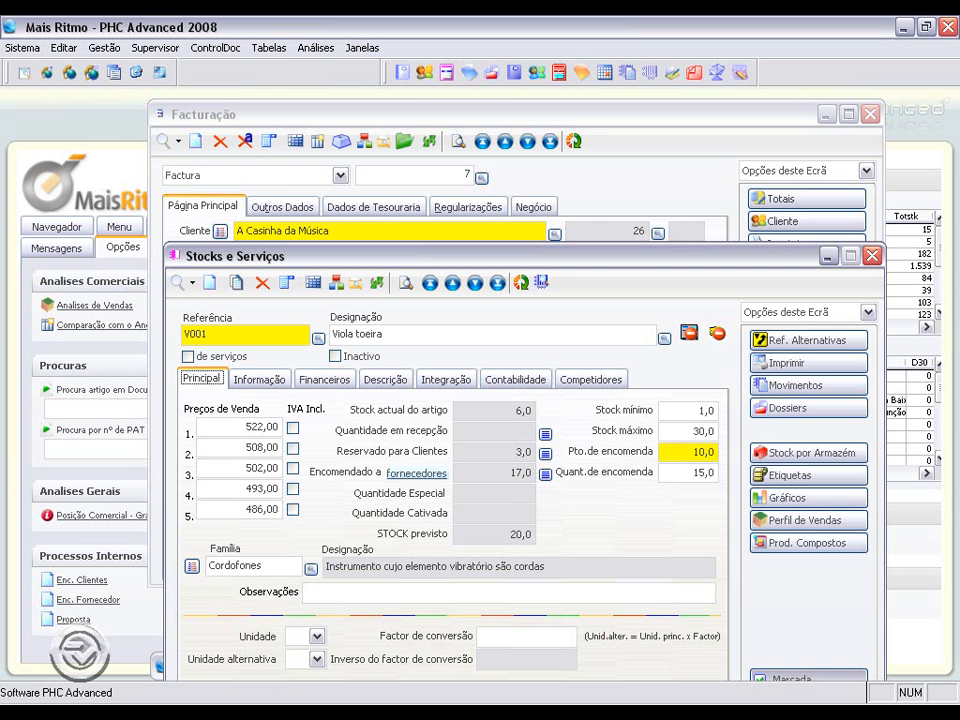
key(alt+Tab)
click(130, 203)
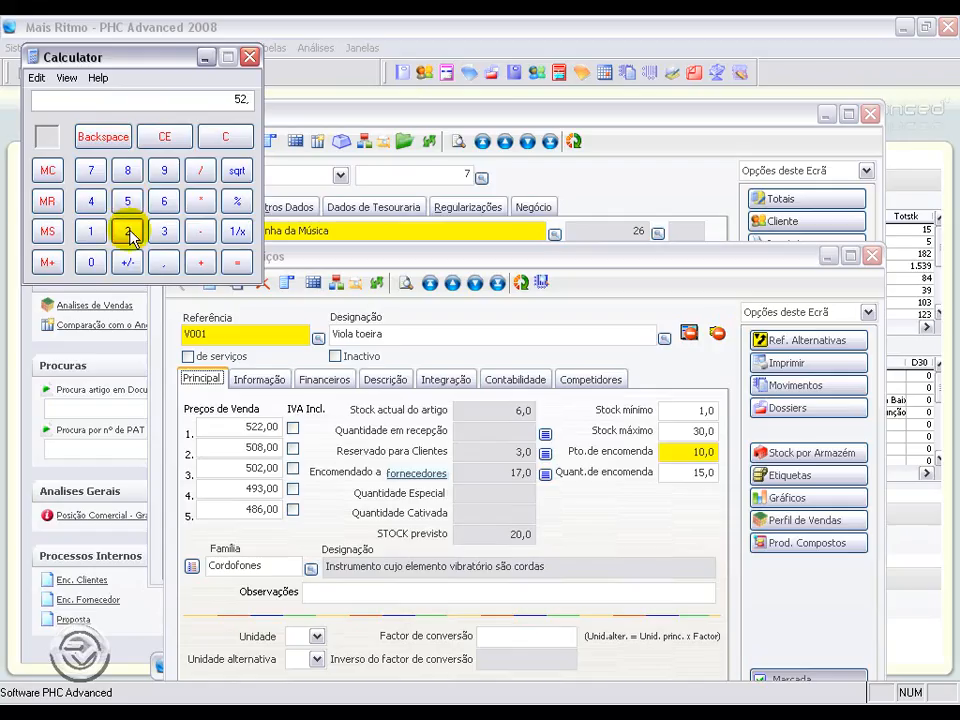
click(129, 234)
click(129, 234)
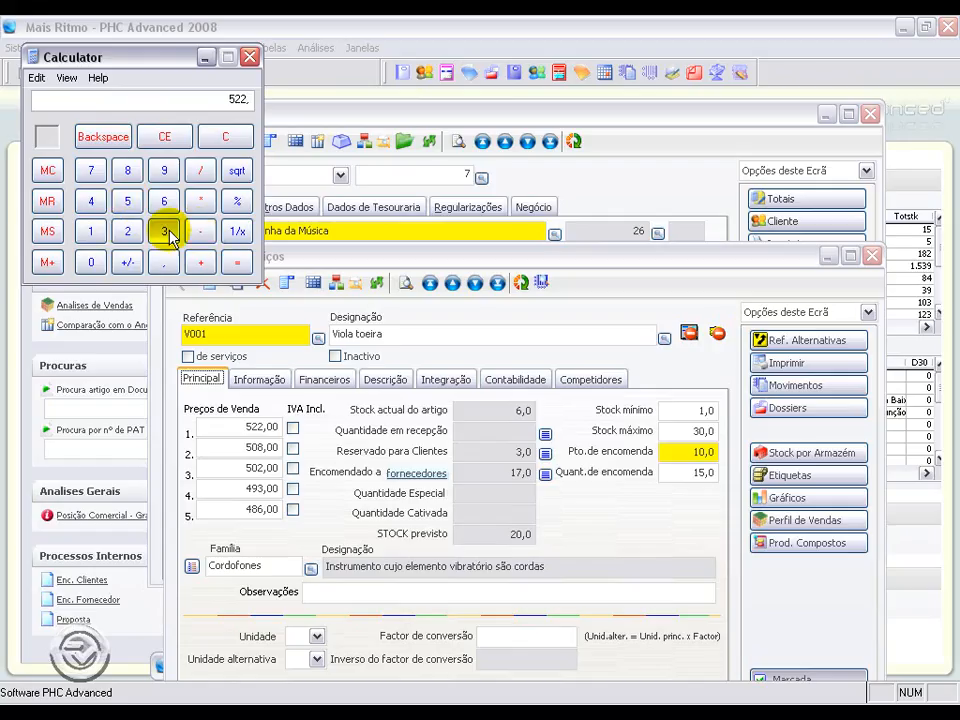
click(176, 236)
click(91, 260)
click(236, 203)
click(237, 262)
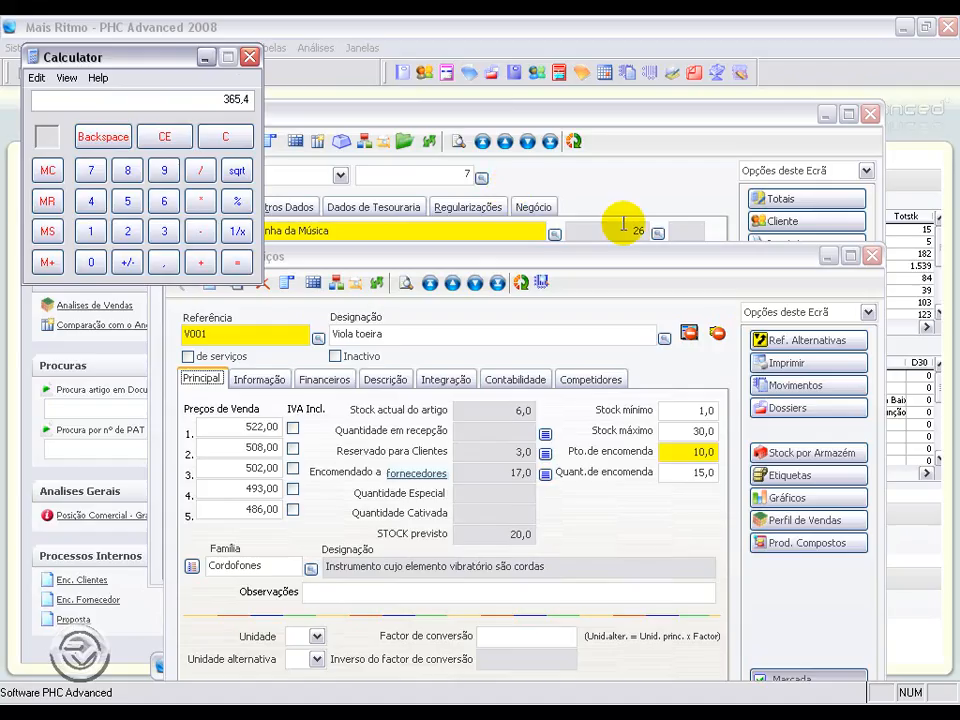
click(828, 255)
click(628, 339)
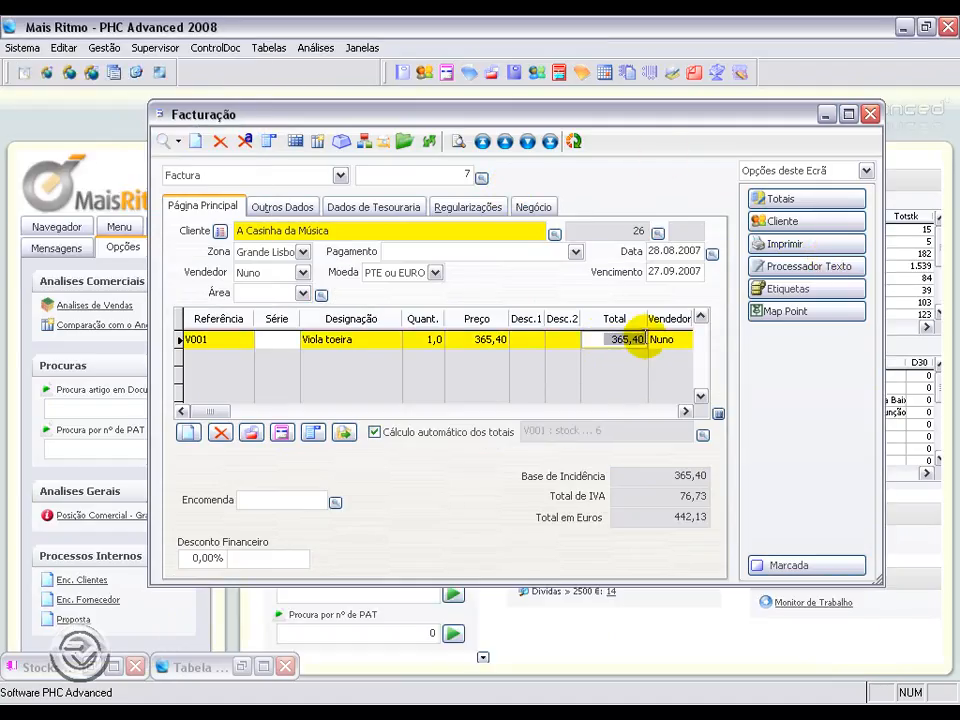